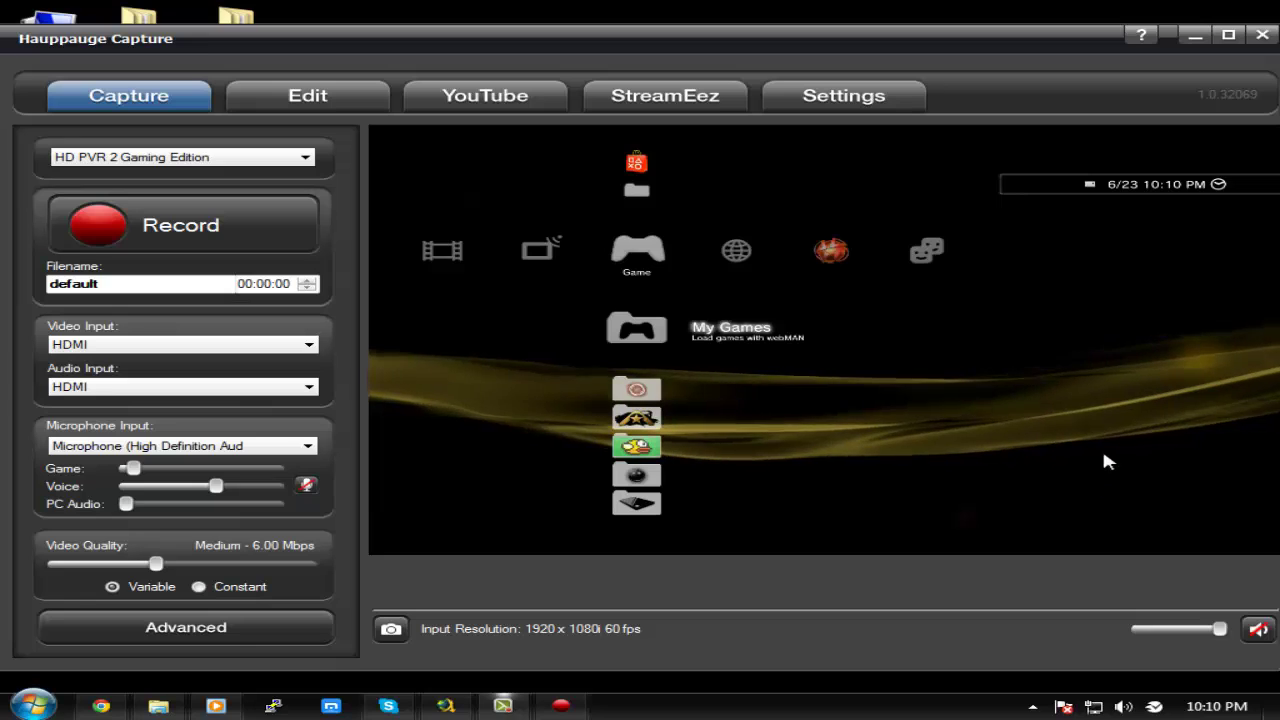
Open the Cobra_ODE_GenPS3iso_v2.4 folder on the desktop and run genps3iso.exe.
left_click(1195, 36)
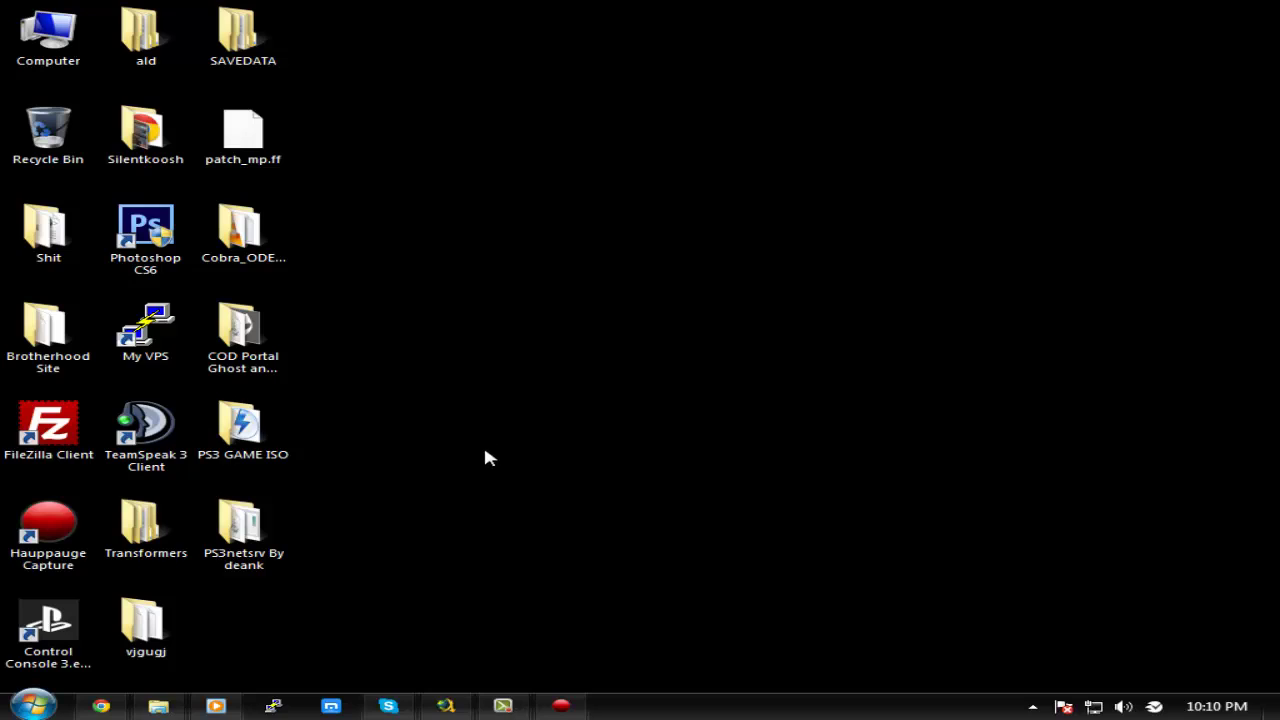
left_click(243, 233)
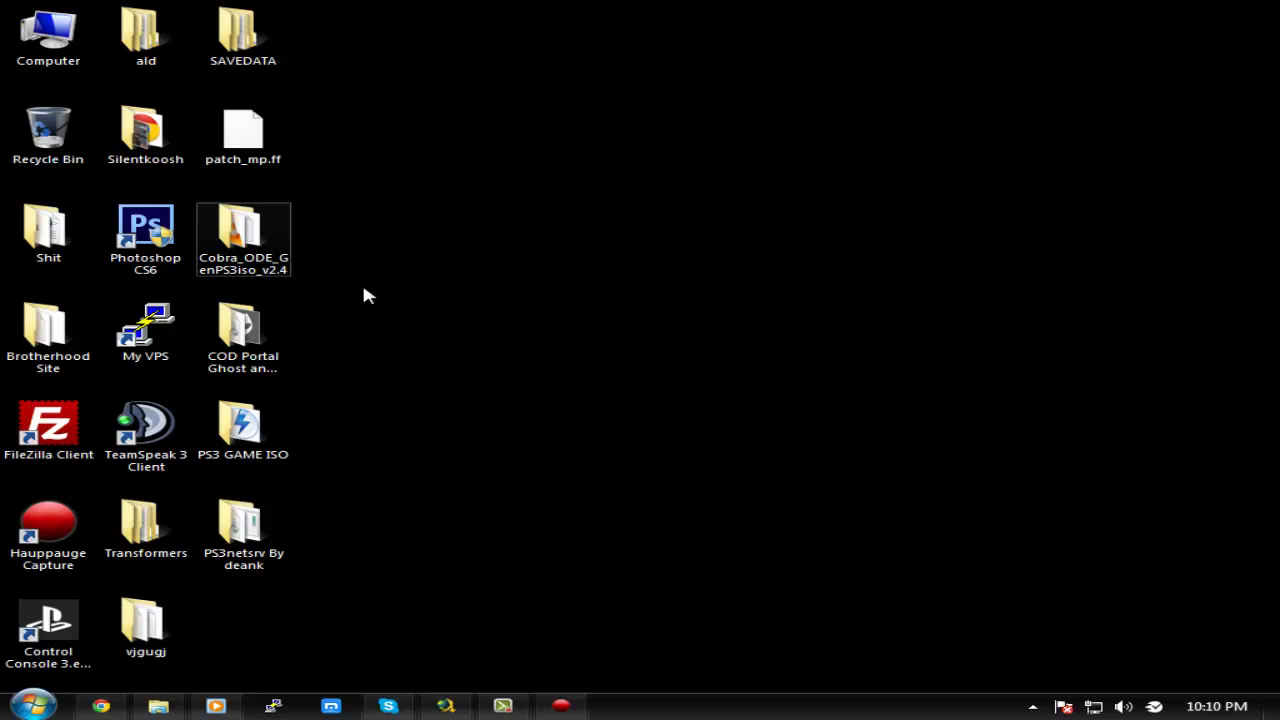
double_click(262, 244)
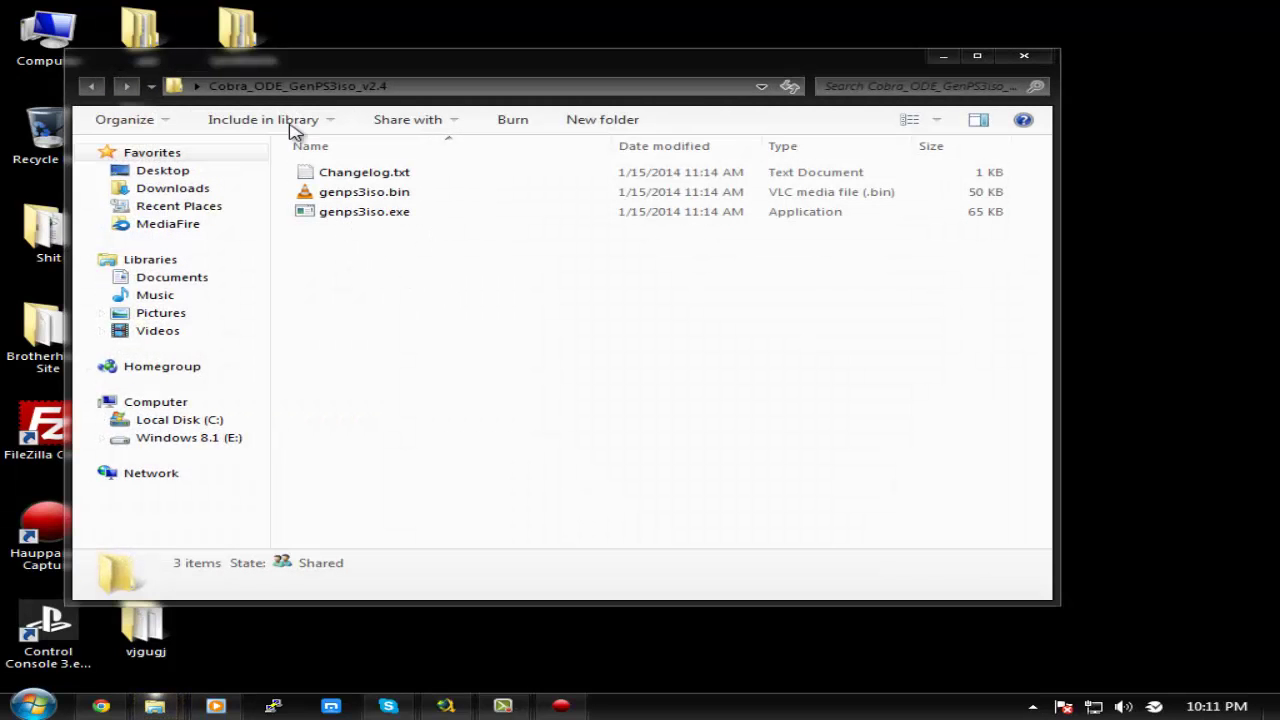
left_click(356, 215)
double_click(356, 215)
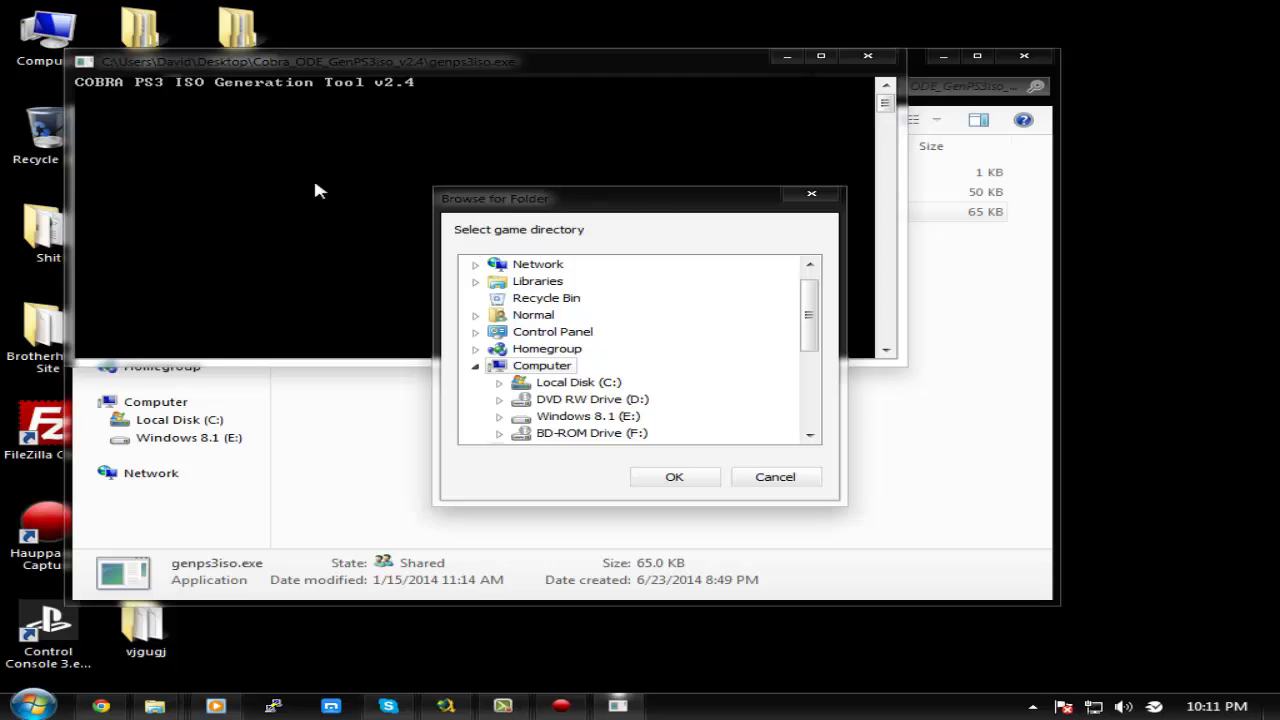
Cancel the game directory selection and close the ISO generation tool along with its folder.
left_click(808, 198)
left_click(868, 55)
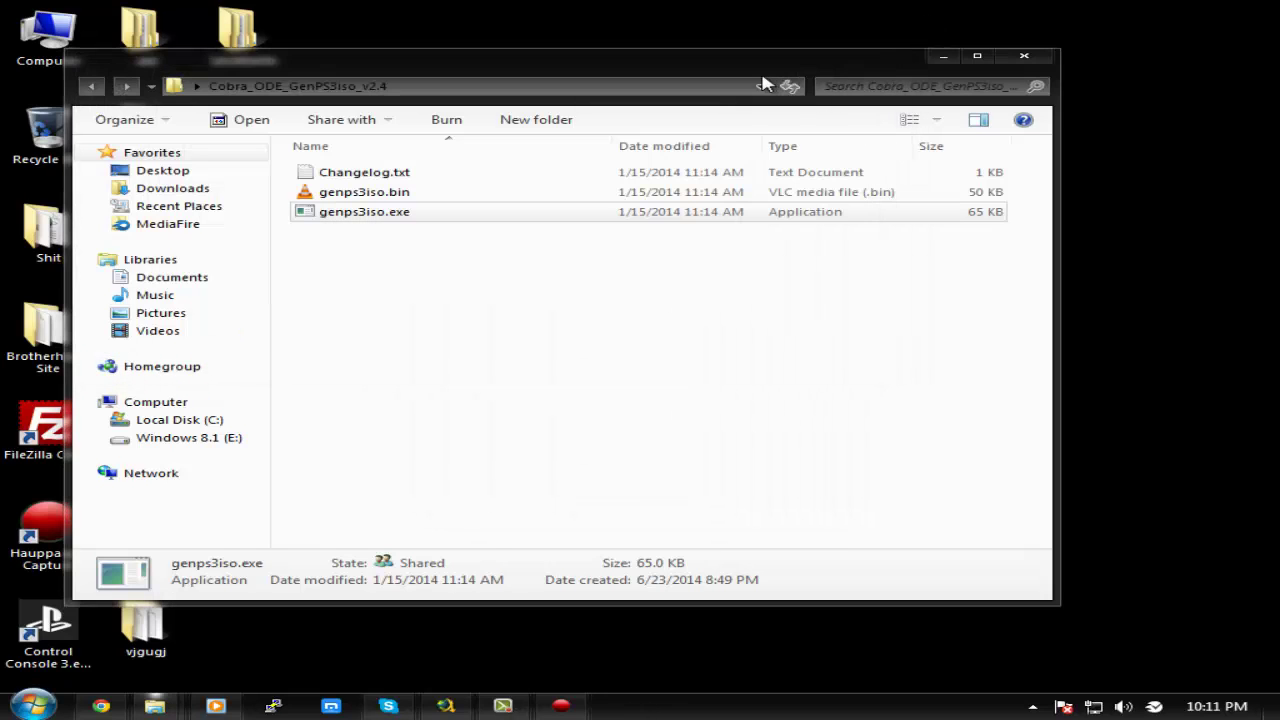
left_click_drag(760, 74, 807, 86)
left_click(674, 300)
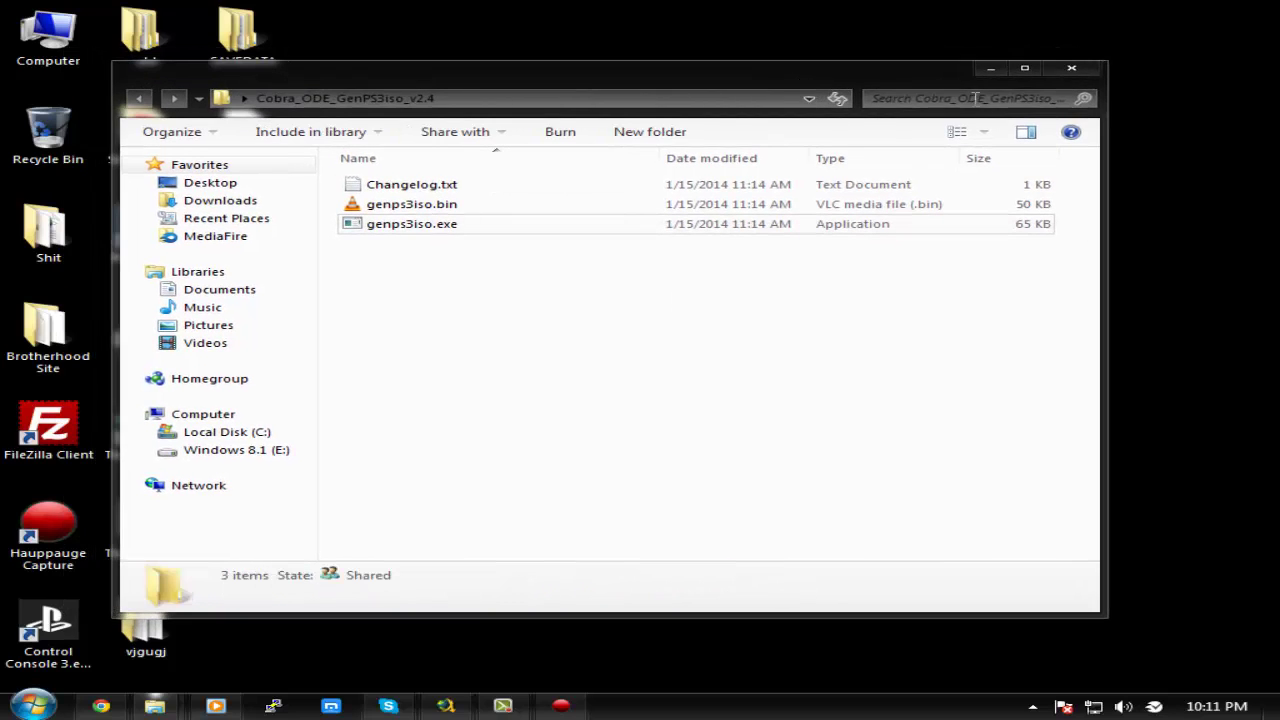
left_click(1069, 66)
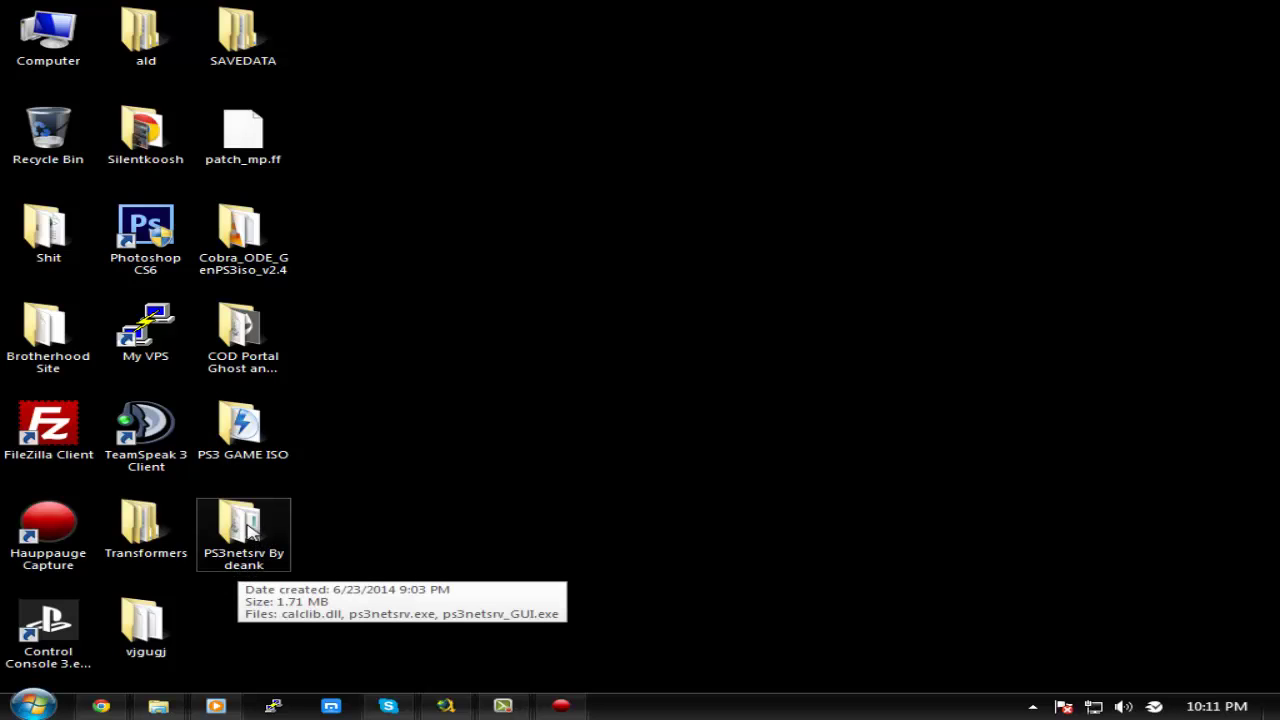
Open the PS3netsrv By deank folder and move its window clear of the desktop folders.
double_click(249, 543)
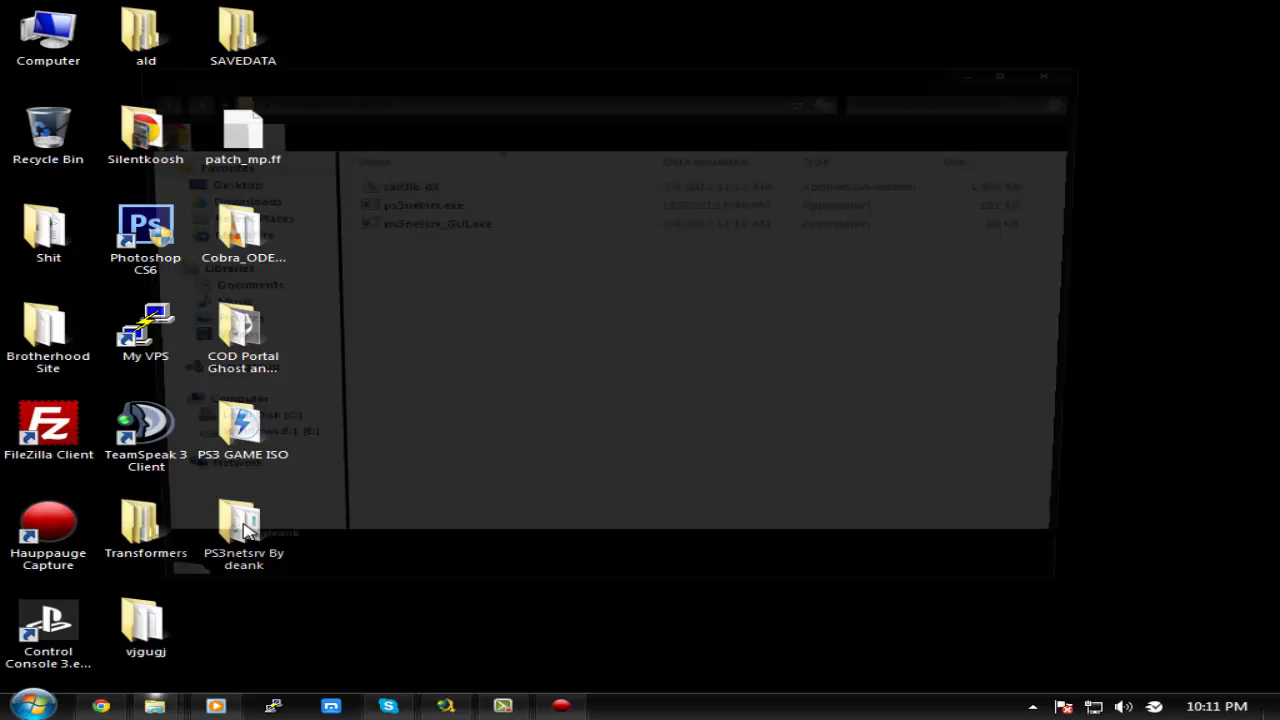
left_click_drag(549, 66, 739, 70)
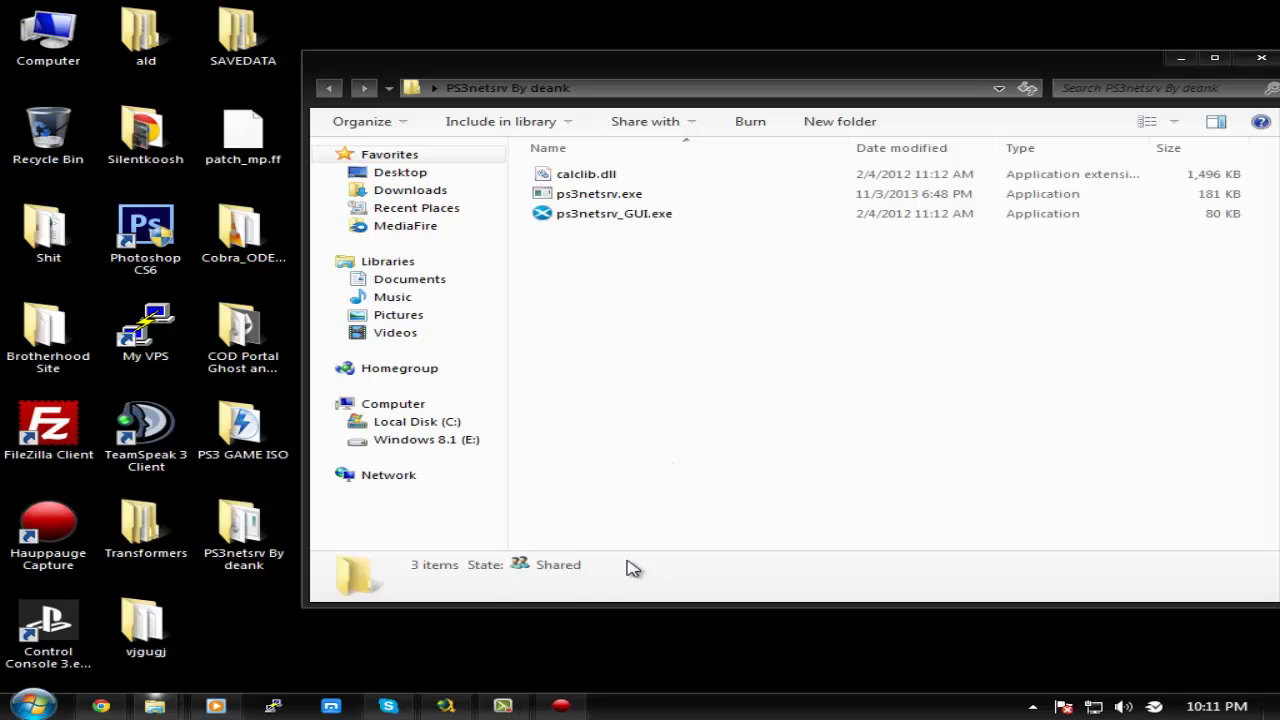
Switch to Hauppauge Capture to view the console's Network Servers setting, and minimize it again.
left_click(561, 706)
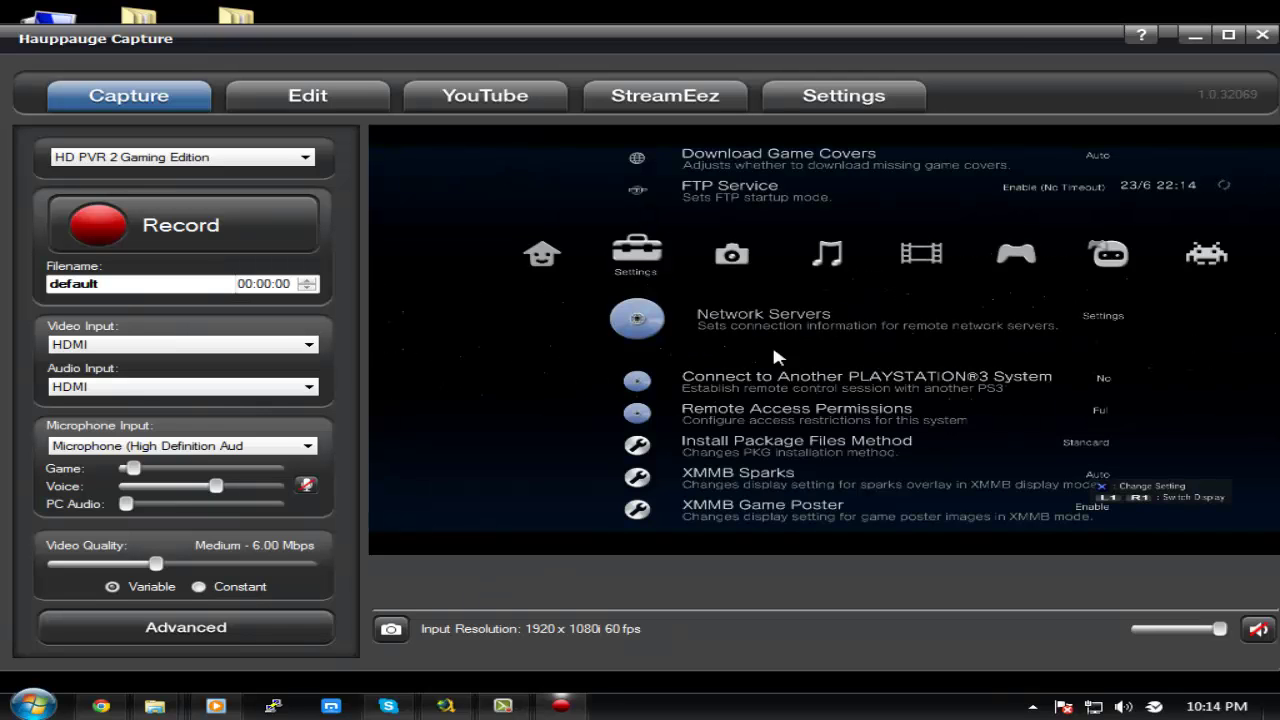
left_click(1195, 35)
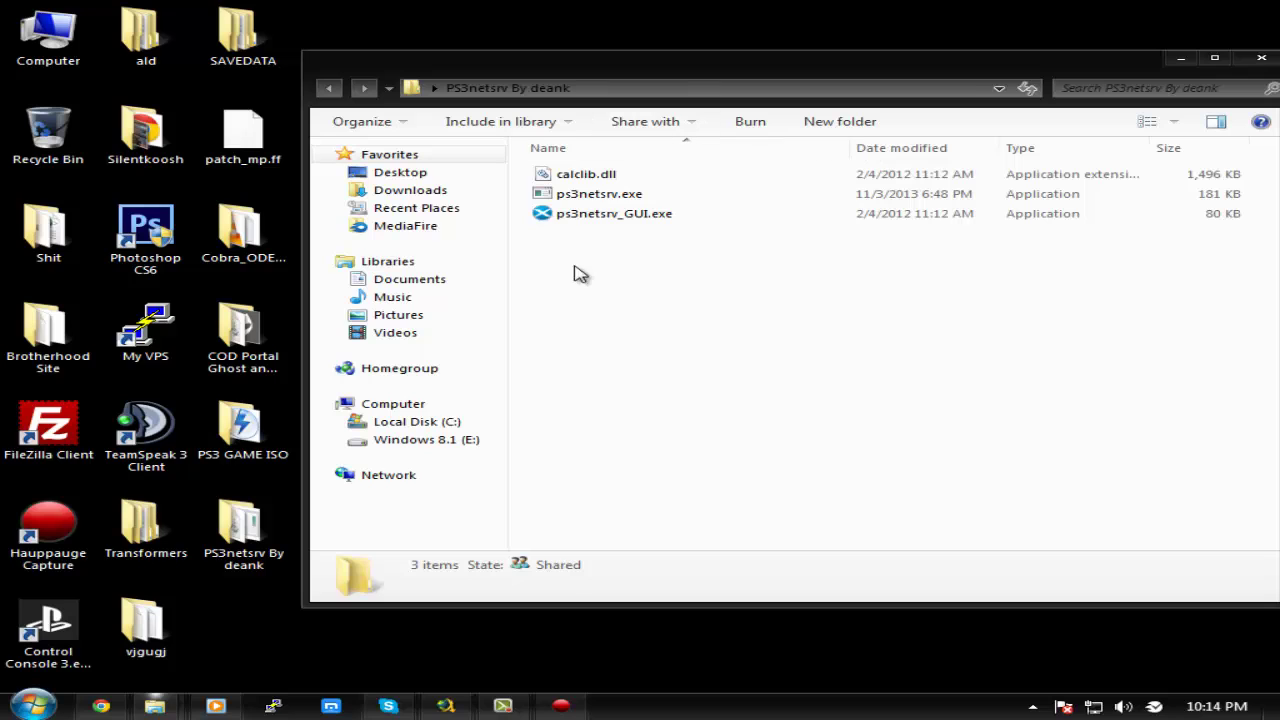
Launch ps3netsrv_GUI.exe from the PS3netsrv By deank folder and allow it to run.
left_click_drag(678, 55, 684, 54)
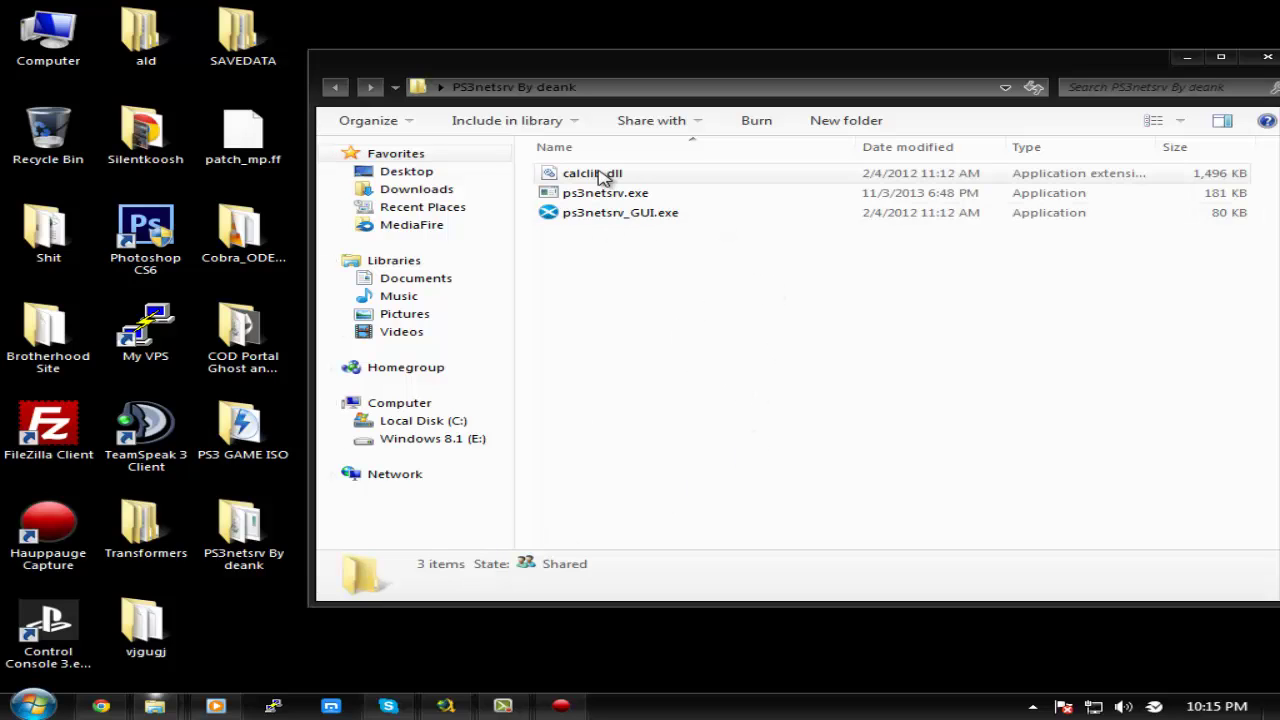
left_click(630, 214)
double_click(630, 216)
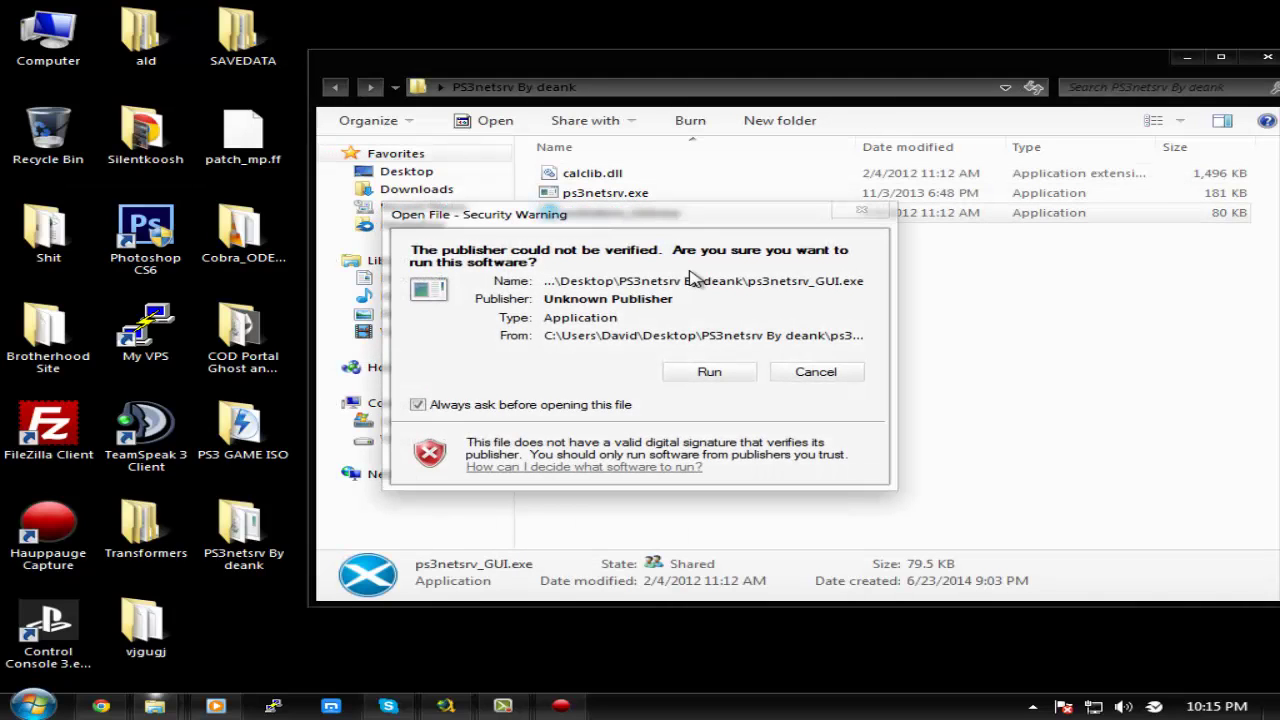
left_click(711, 374)
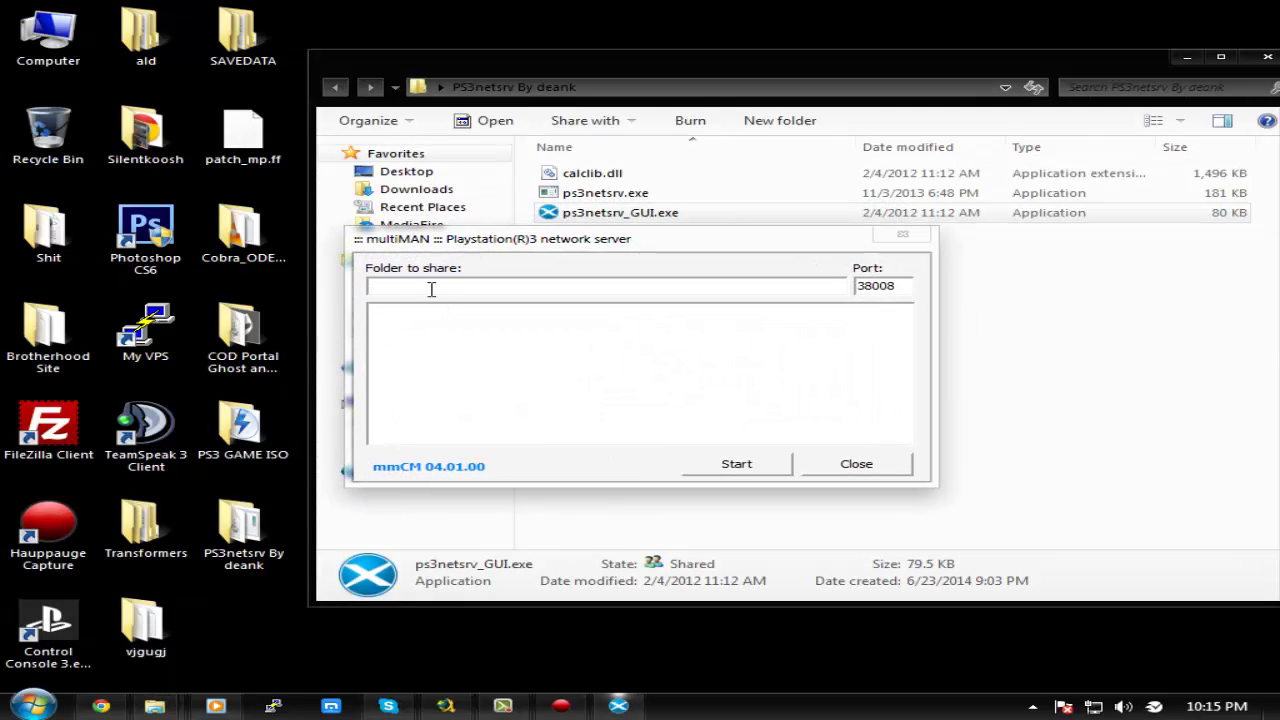
Set the network server's folder to share to the PS3 GAME ISO folder on the desktop.
left_click(576, 285)
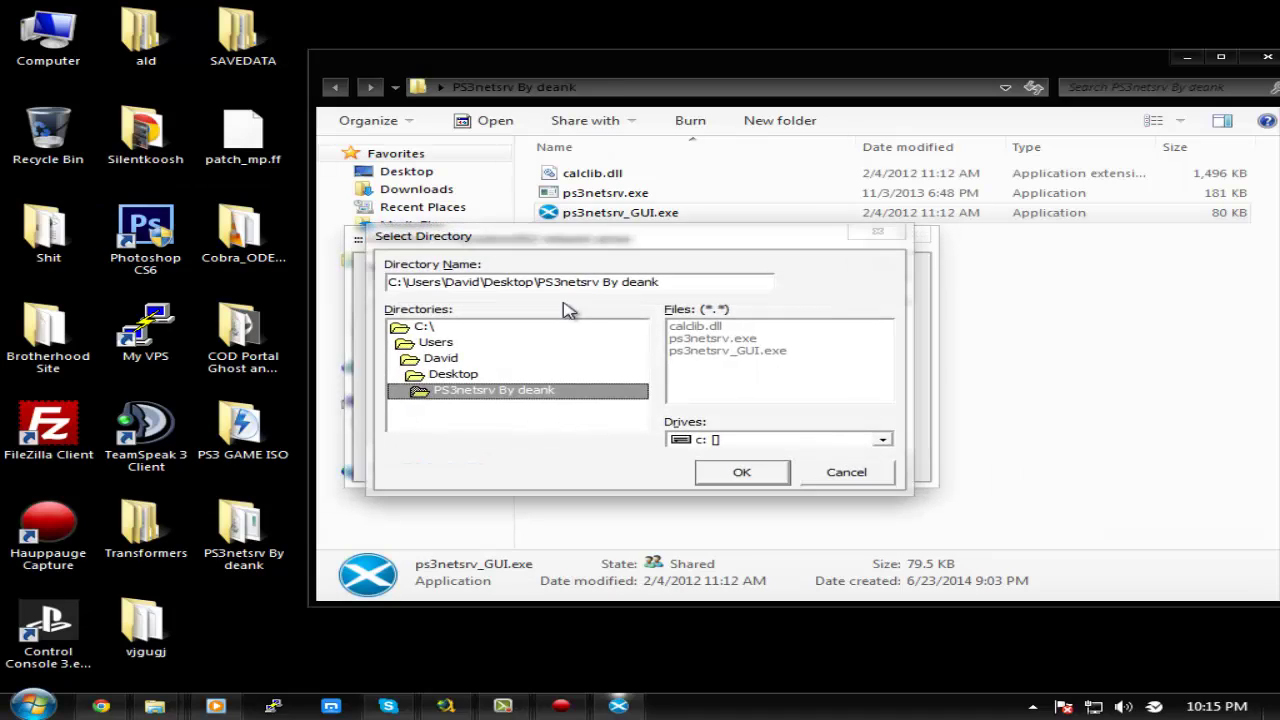
double_click(470, 376)
scroll(535, 374, "down", 2)
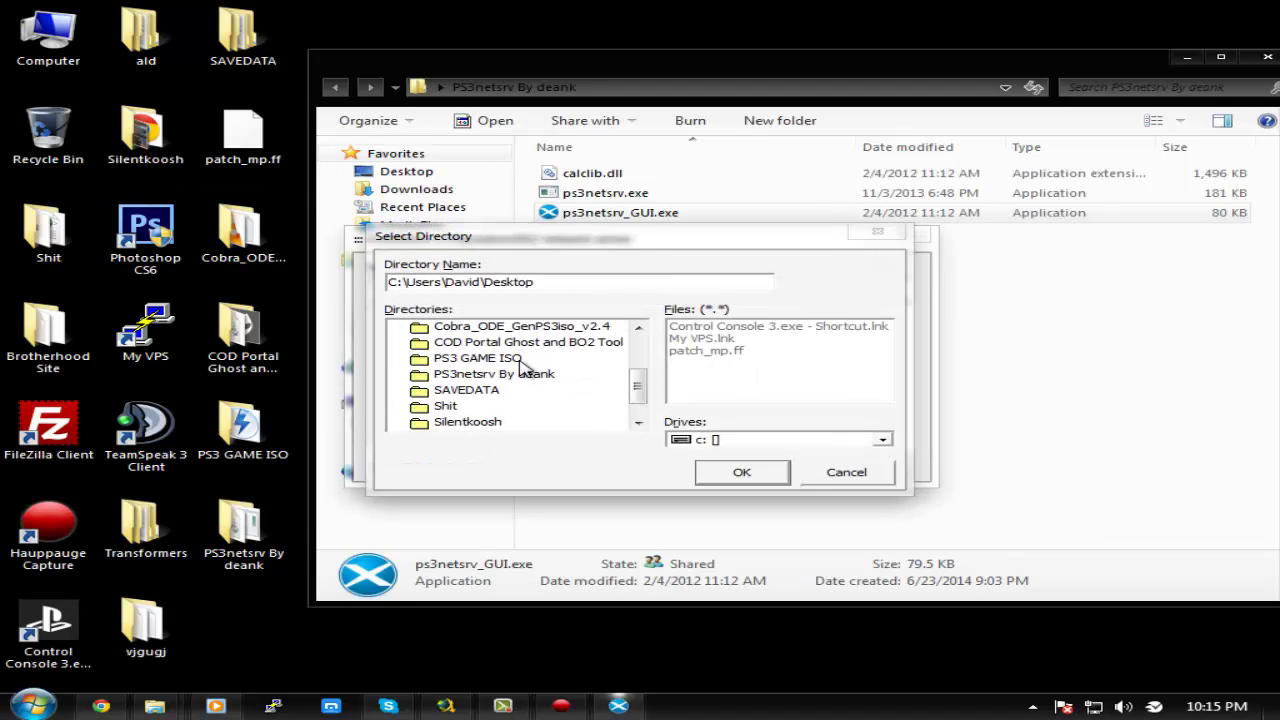
double_click(541, 359)
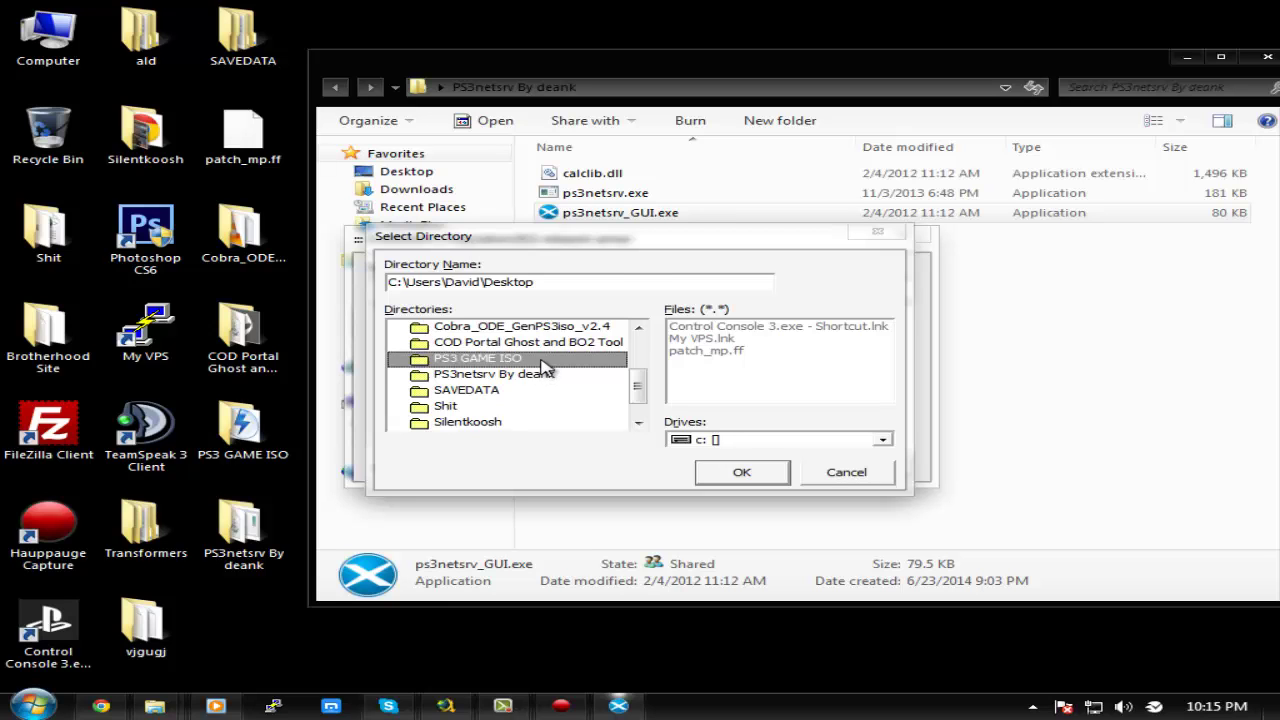
left_click(738, 472)
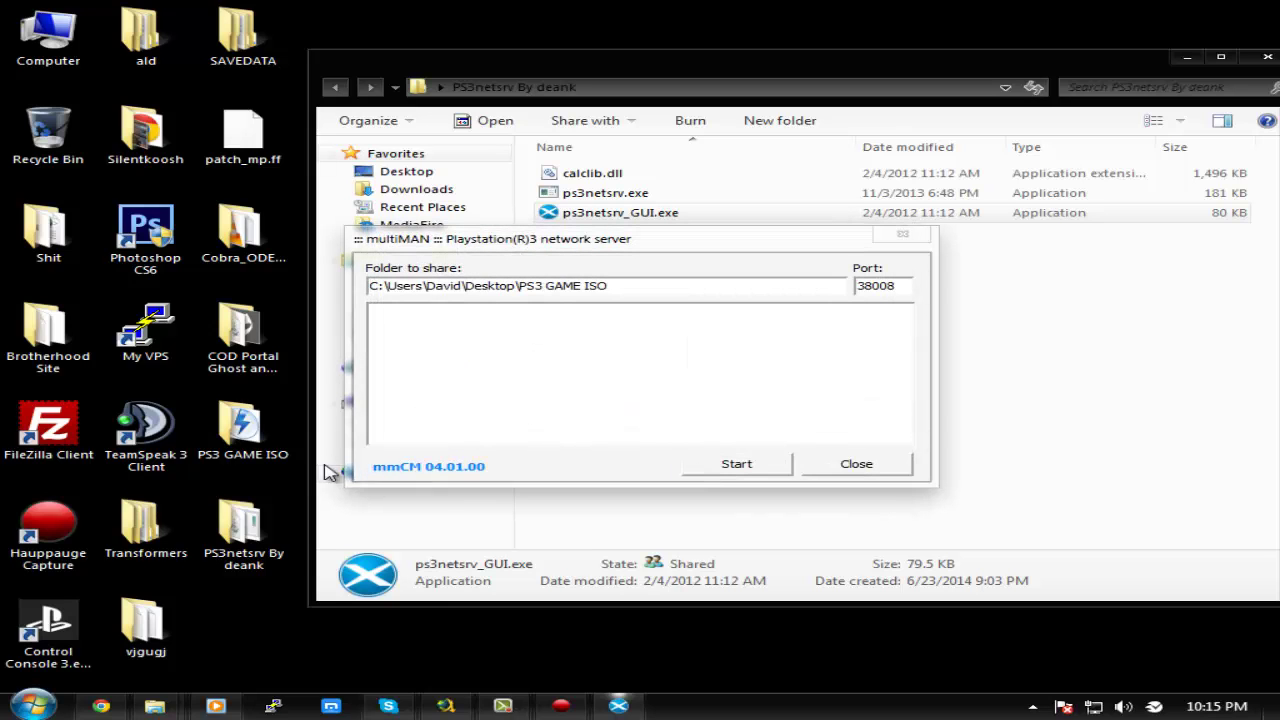
Open the PS3 GAME ISO folder on the desktop, look inside its PS3ISO subfolder and return.
double_click(252, 438)
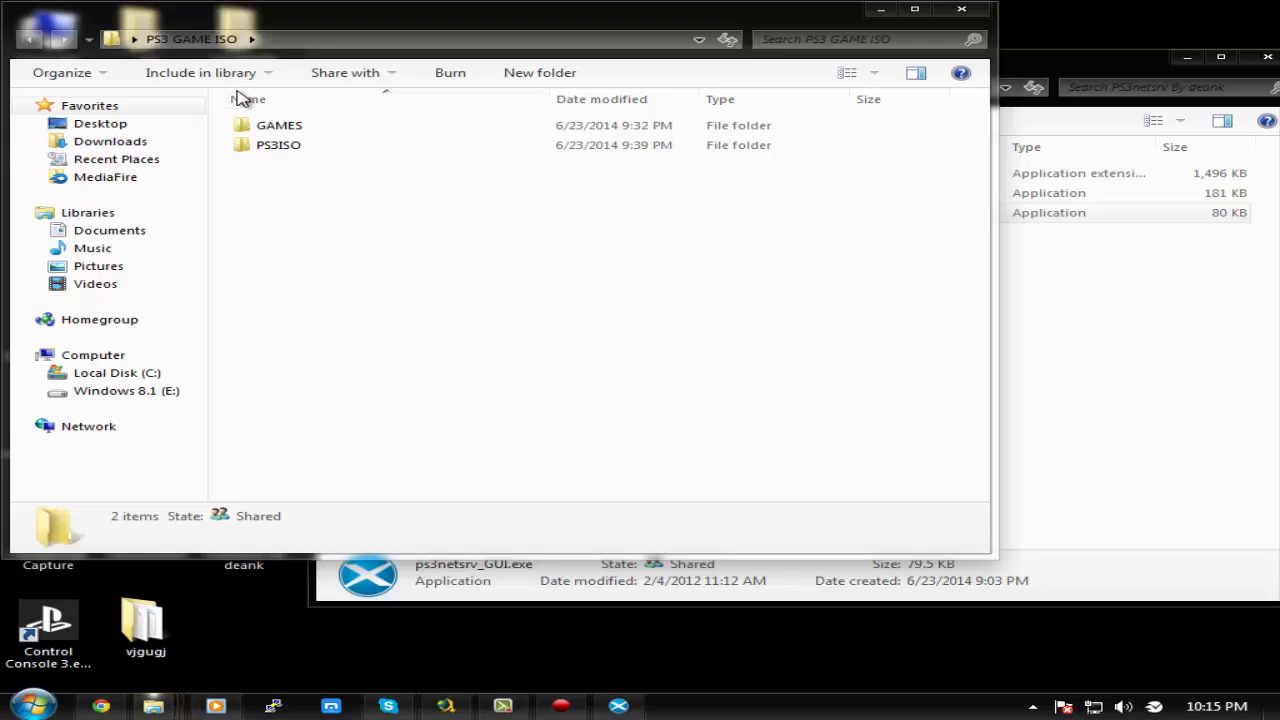
double_click(305, 147)
left_click_drag(263, 157, 700, 226)
left_click(175, 40)
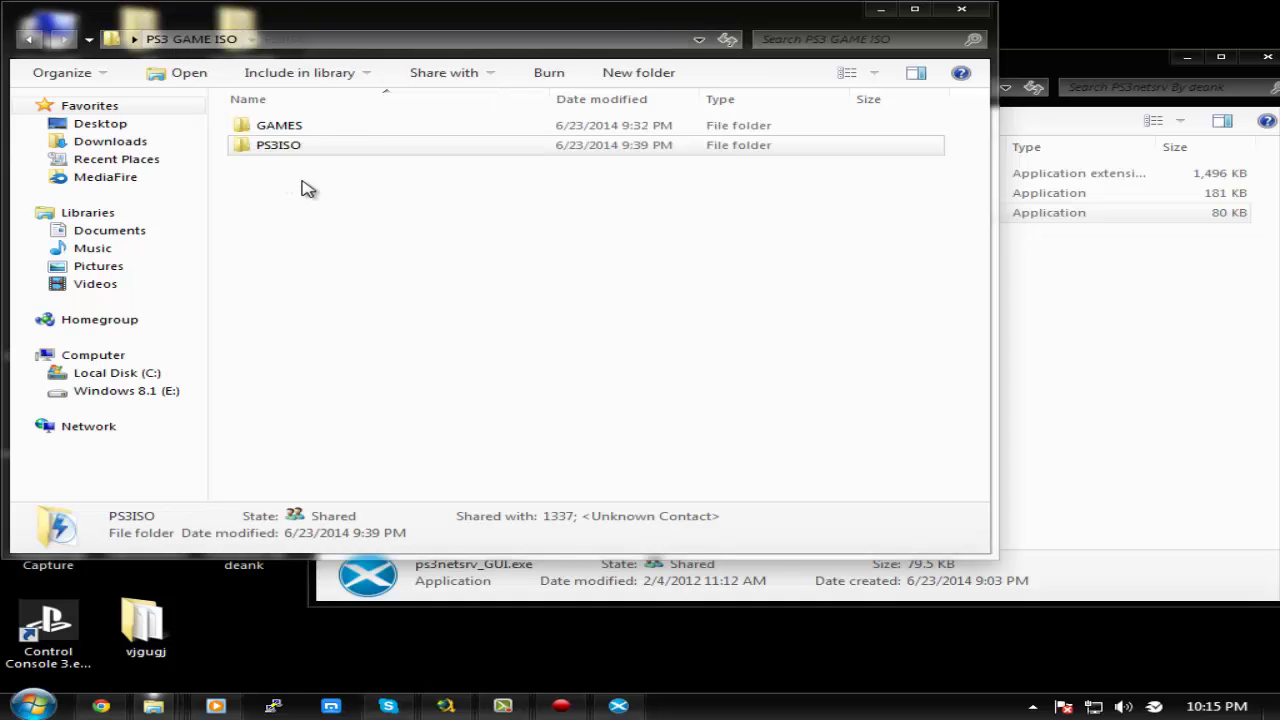
Move the BLUS31324 TRANSFORMERS game folder from Transformers into GAMES, and send the emptied Transformers folder to the Recycle Bin.
double_click(320, 128)
left_click_drag(303, 6, 665, 40)
double_click(146, 530)
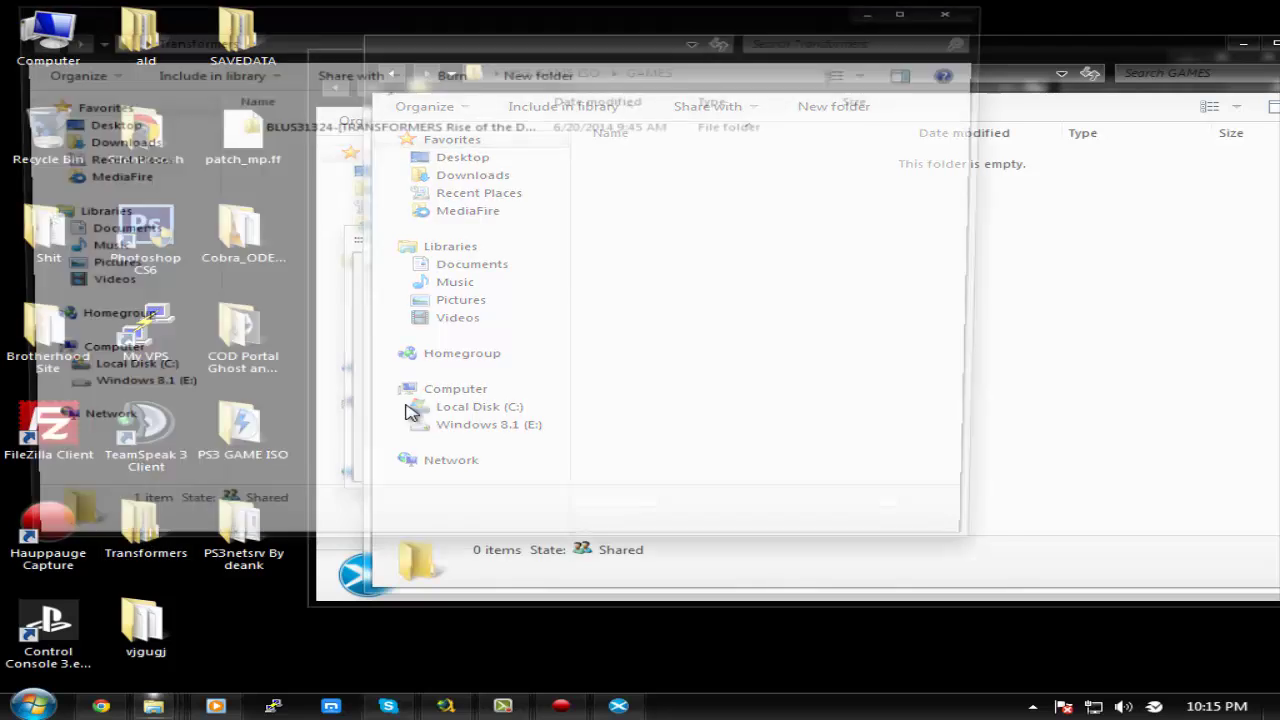
left_click_drag(306, 125, 880, 174)
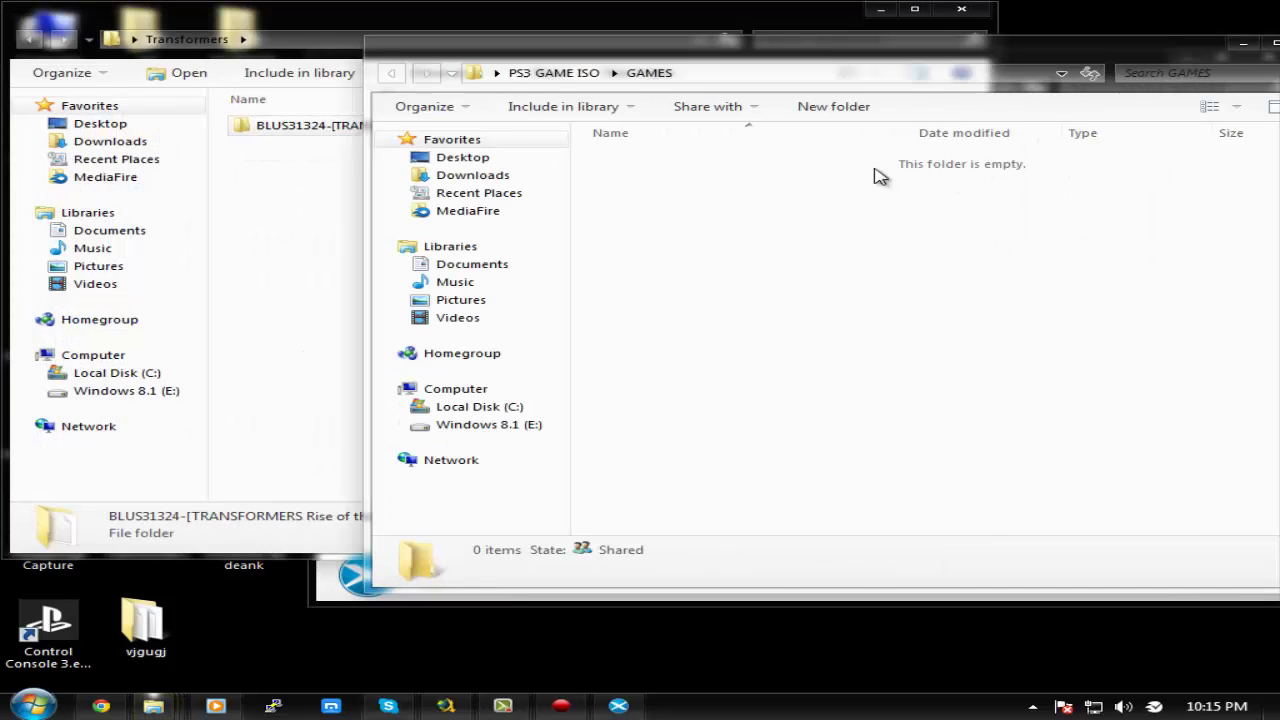
left_click(961, 9)
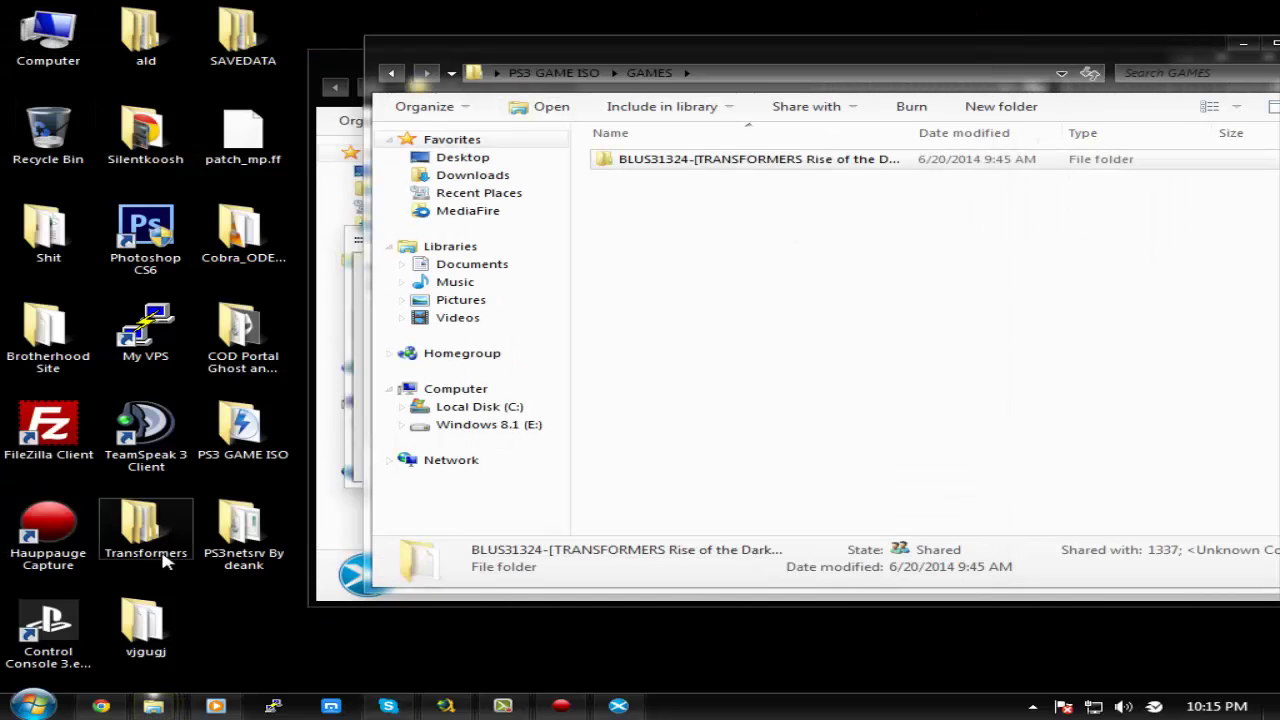
left_click_drag(150, 535, 84, 134)
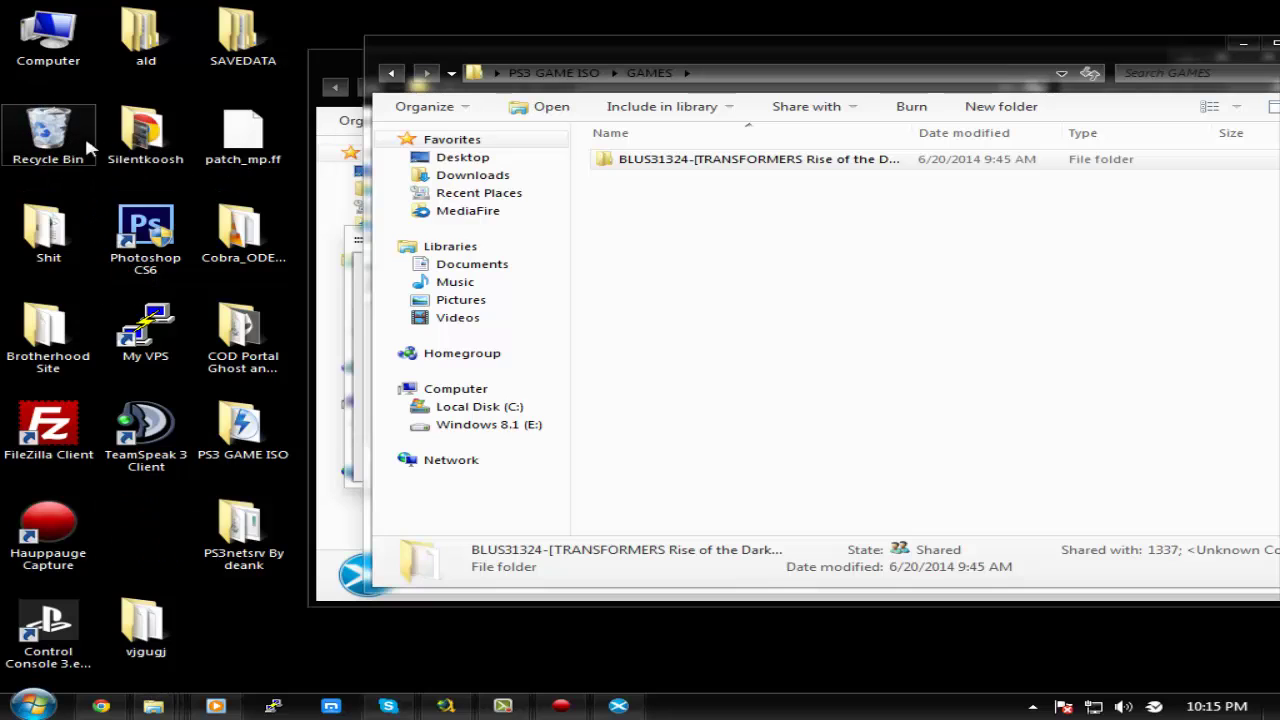
Move the Alone In The Dark - Inferno game folder from the ald folder into GAMES and close the ald window.
double_click(148, 60)
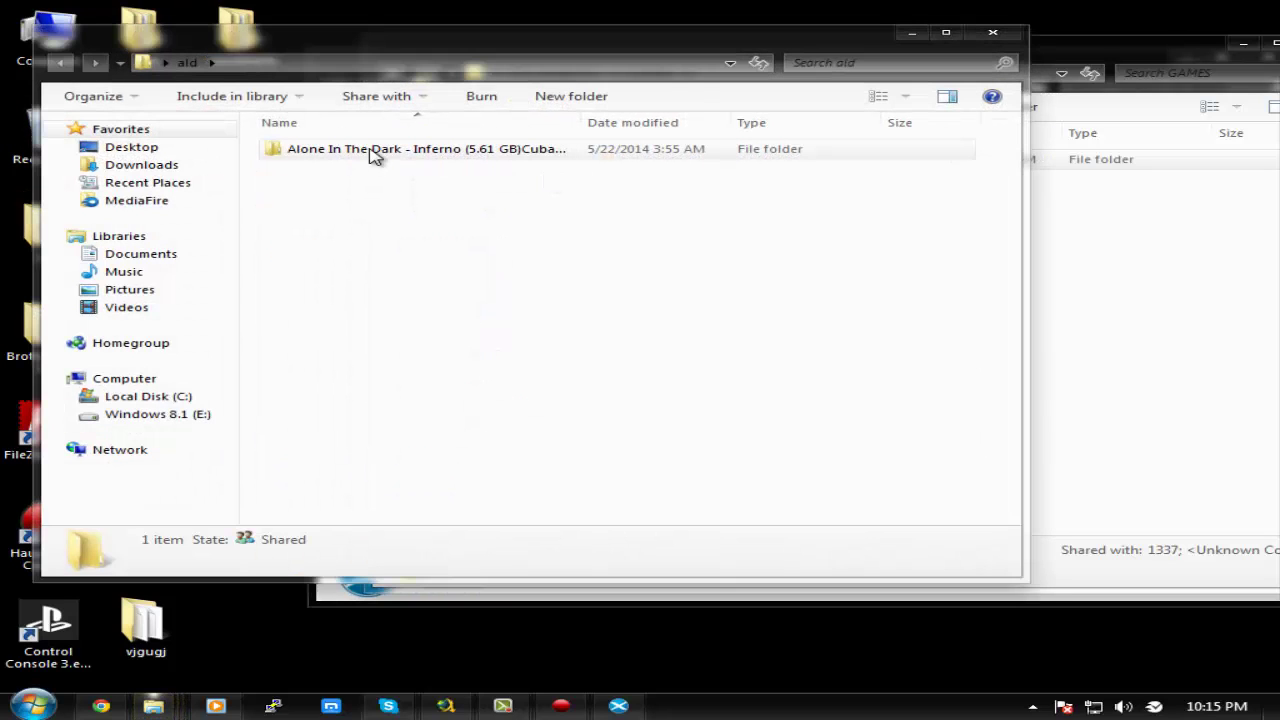
left_click_drag(374, 154, 571, 171)
double_click(553, 156)
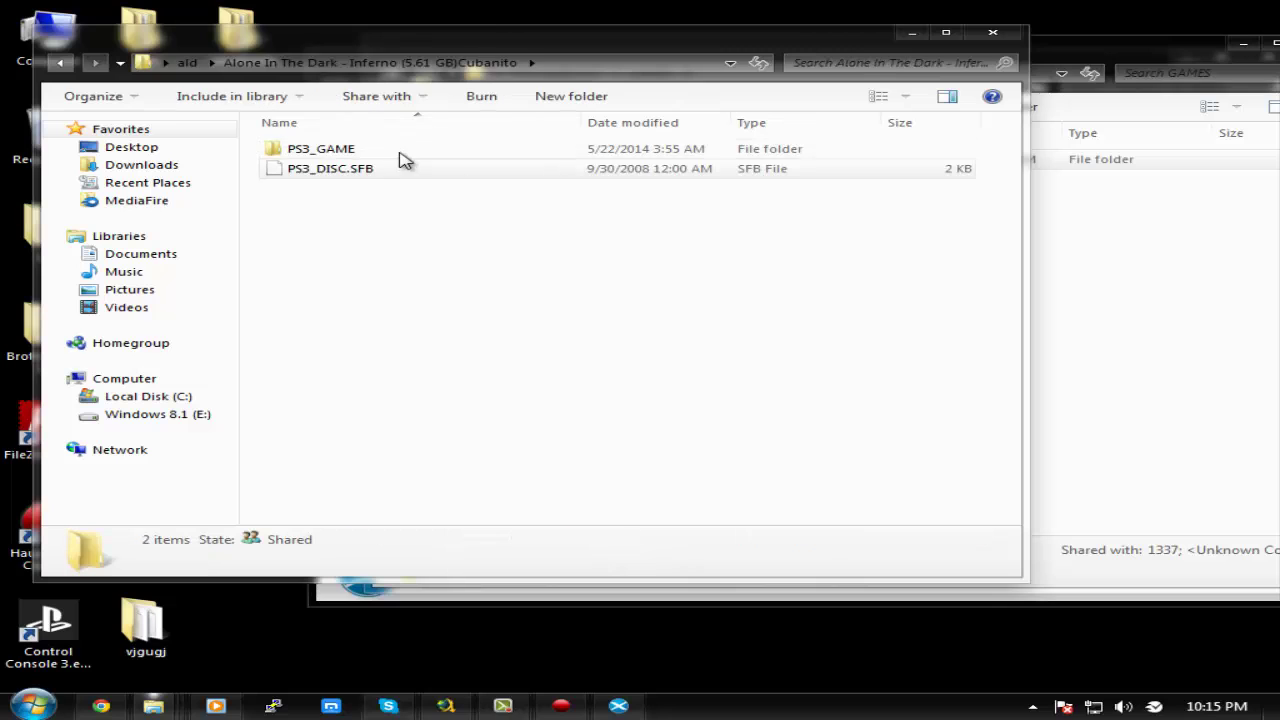
left_click(165, 62)
left_click(187, 62)
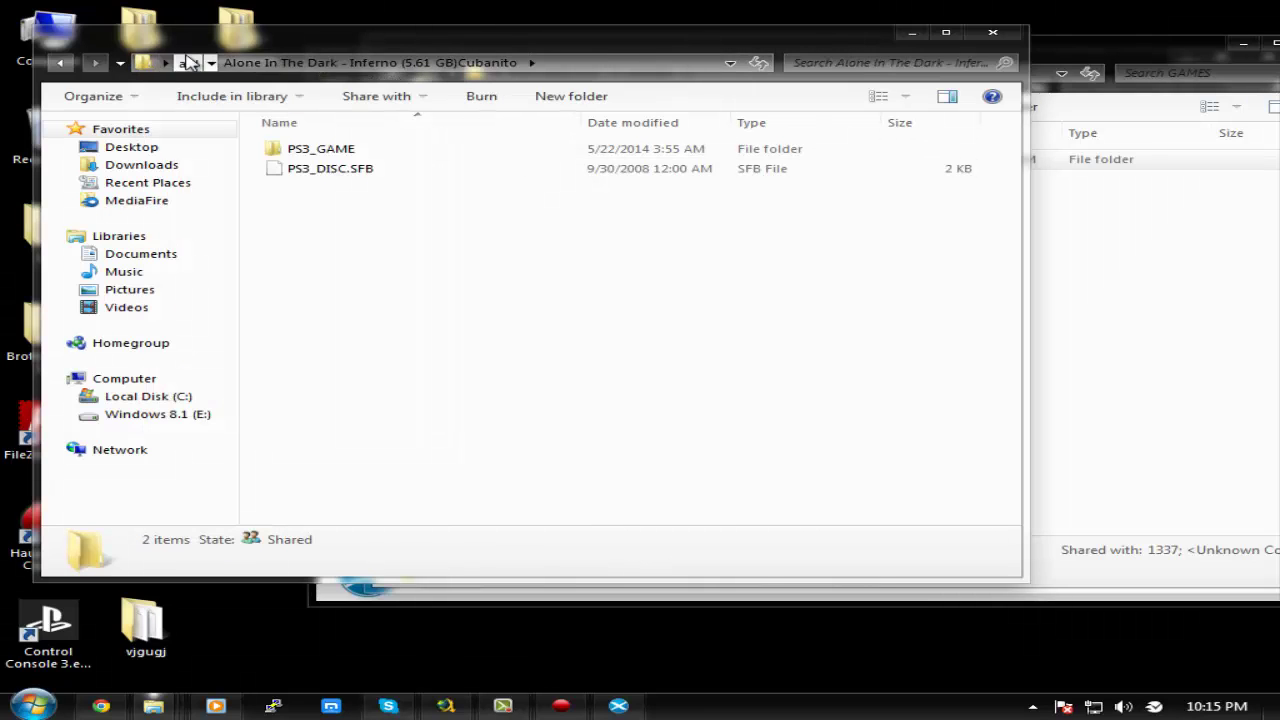
left_click_drag(480, 157, 1178, 284)
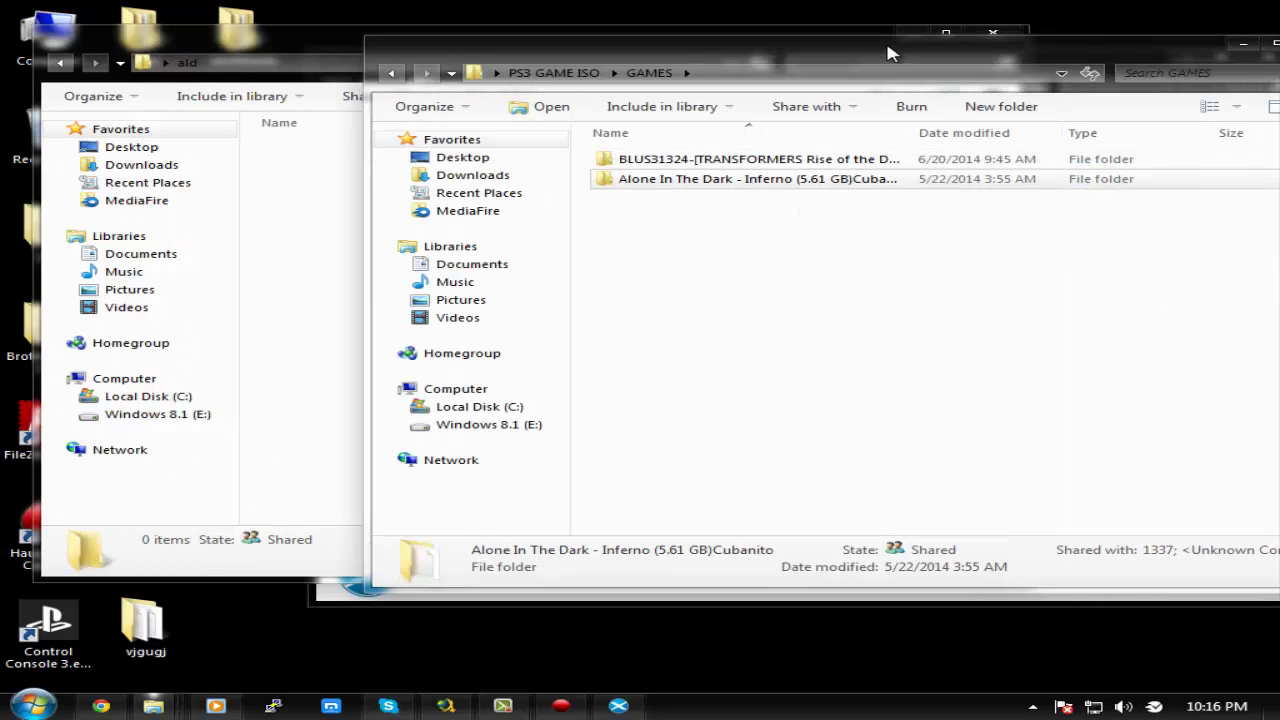
left_click(1000, 37)
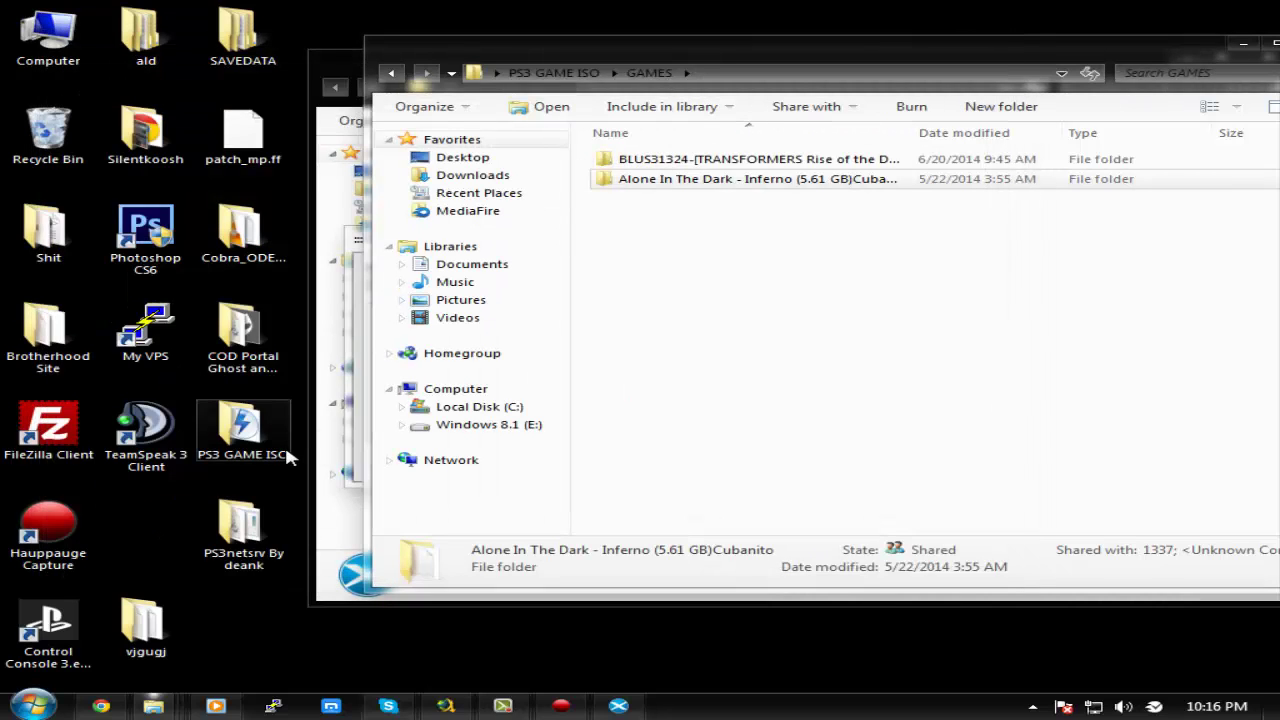
Check the vjgugj folder, and examine the contents of both game folders inside GAMES.
double_click(145, 625)
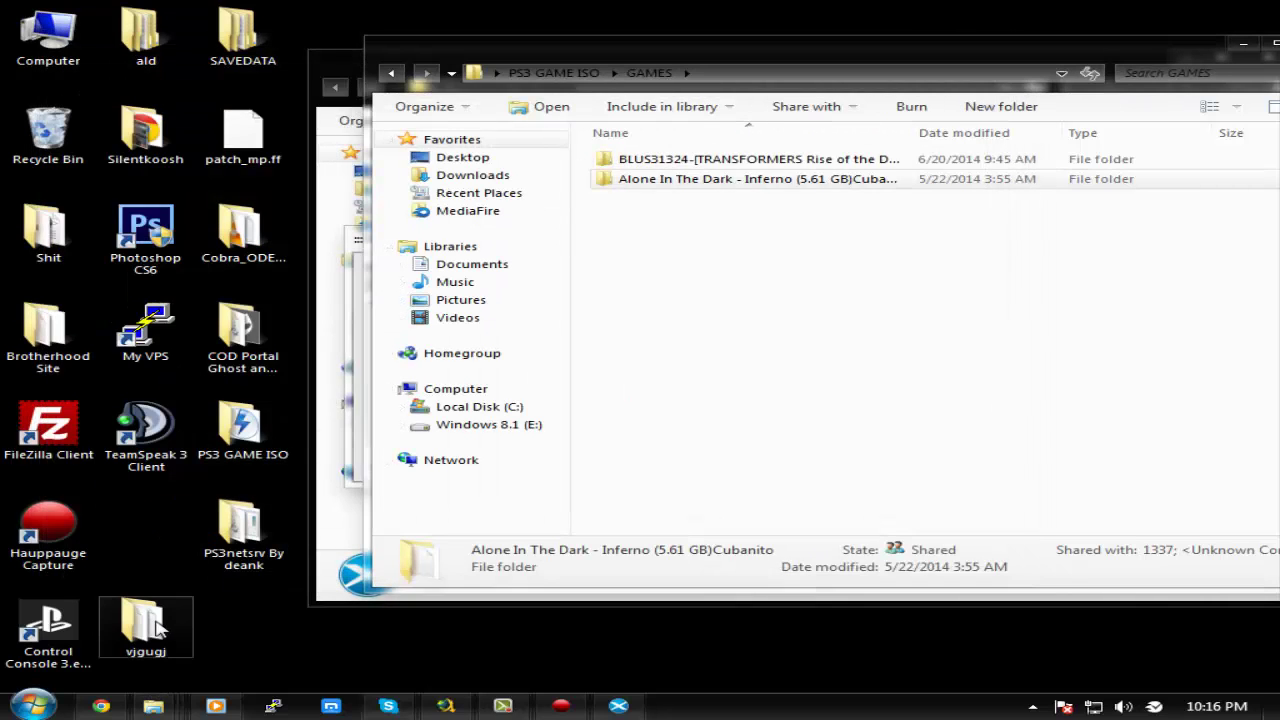
left_click(1024, 55)
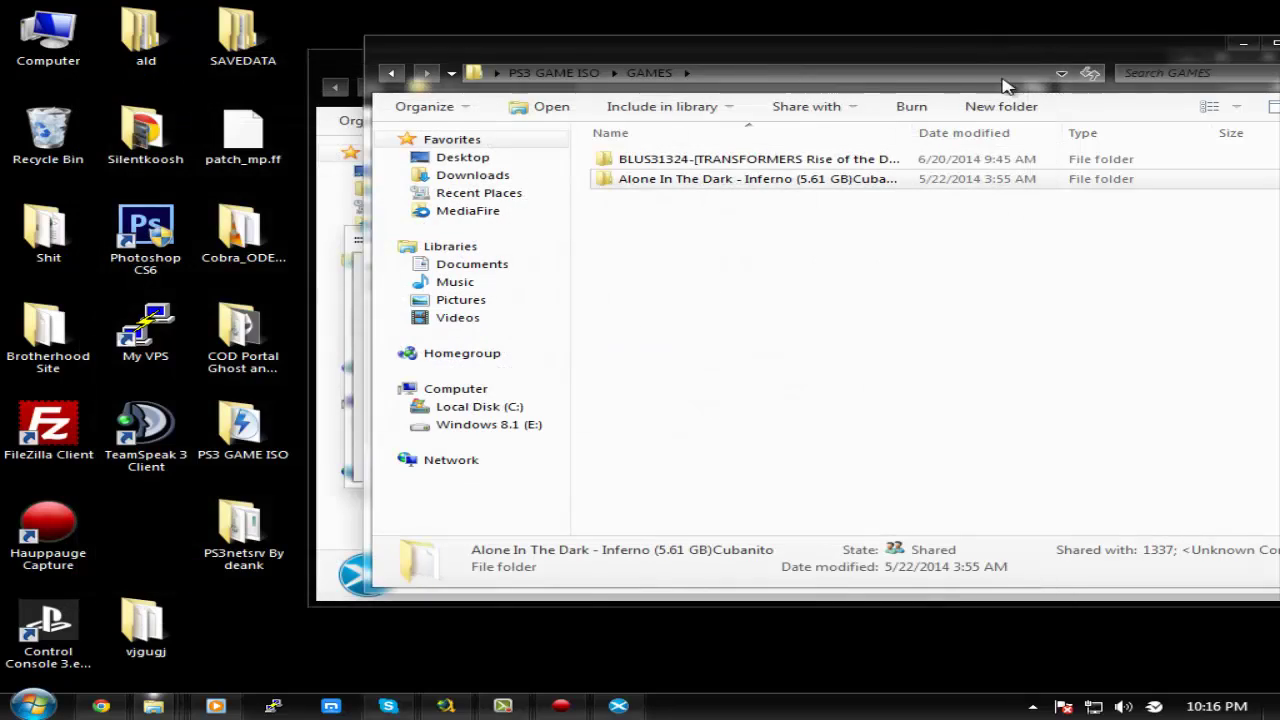
left_click(800, 327)
left_click_drag(797, 55, 601, 91)
double_click(586, 218)
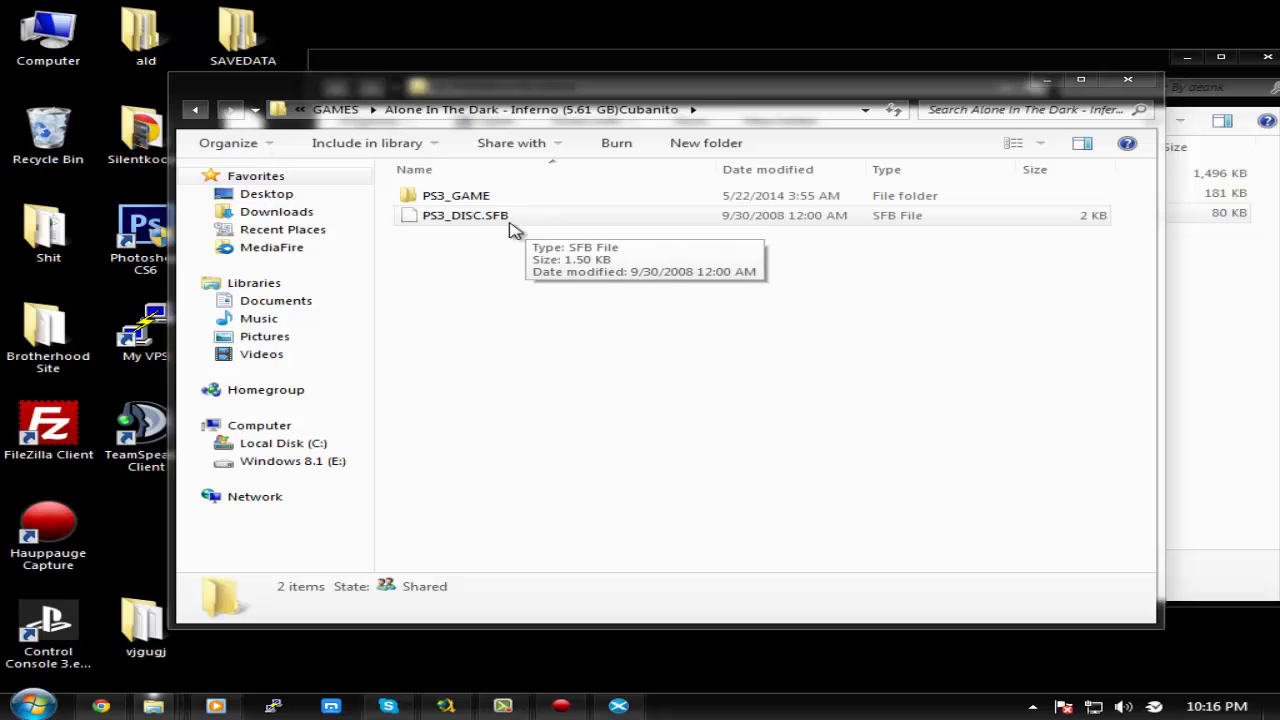
left_click(328, 111)
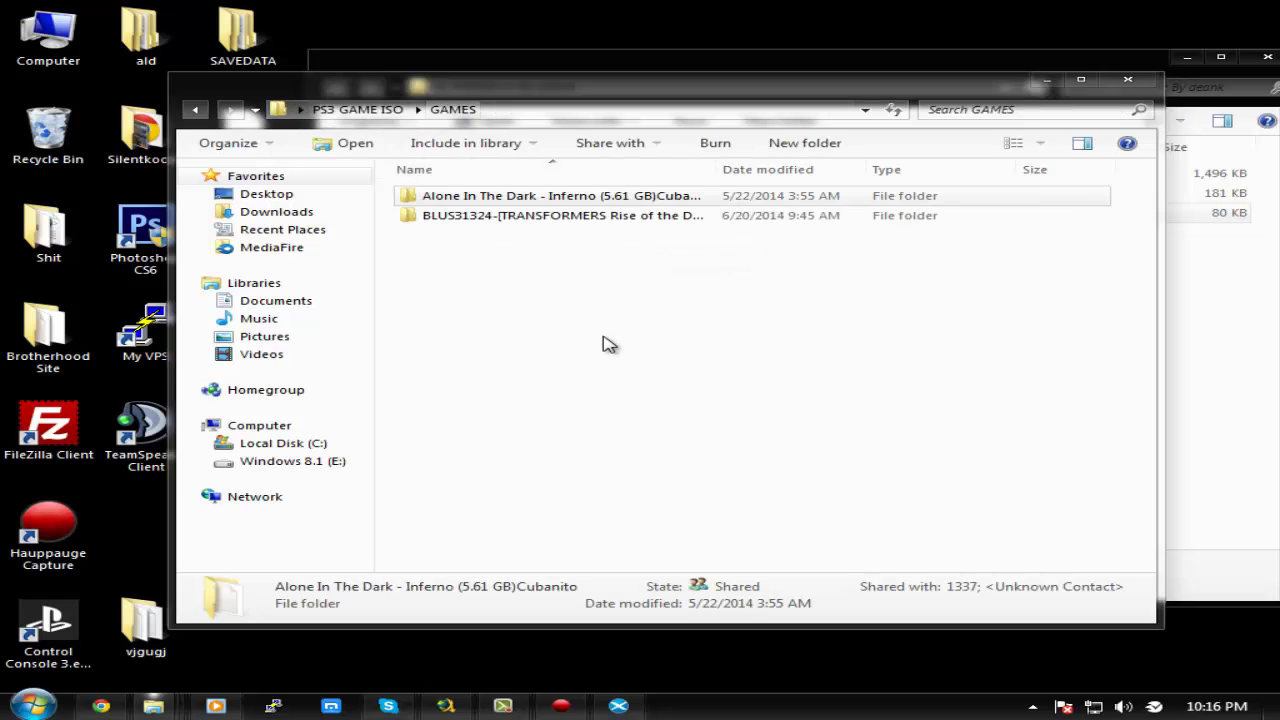
double_click(481, 217)
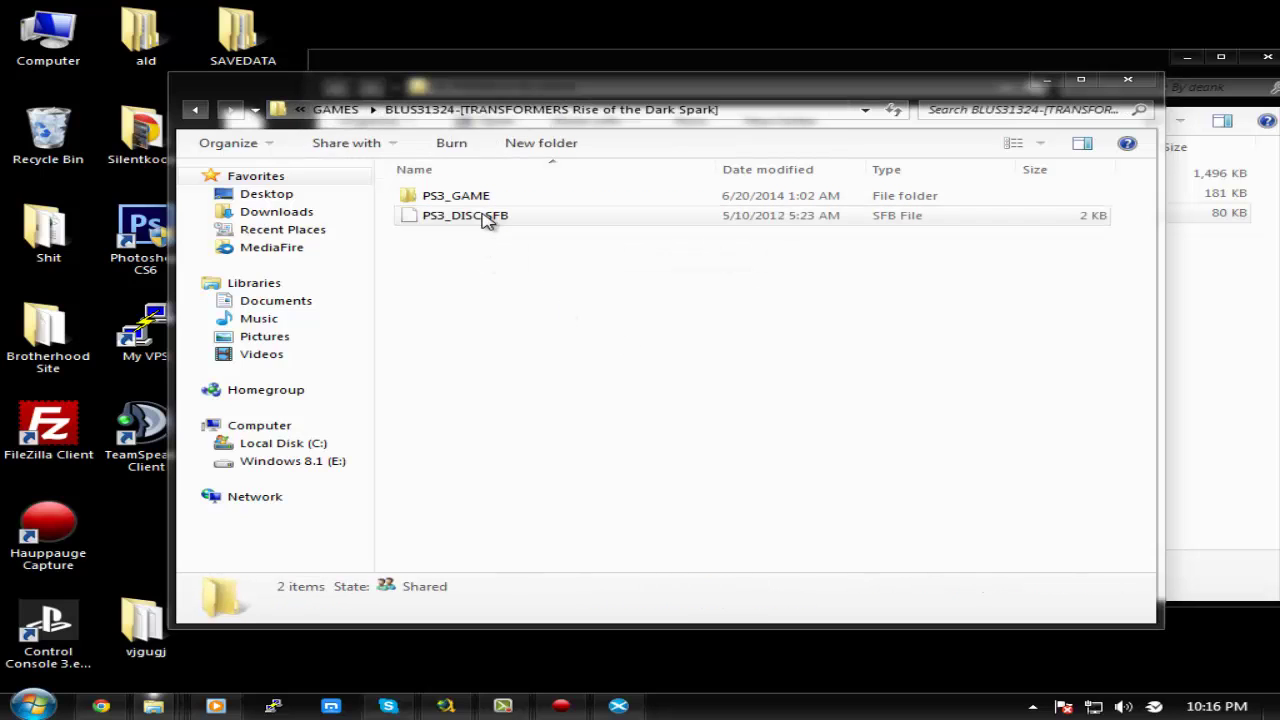
left_click(335, 109)
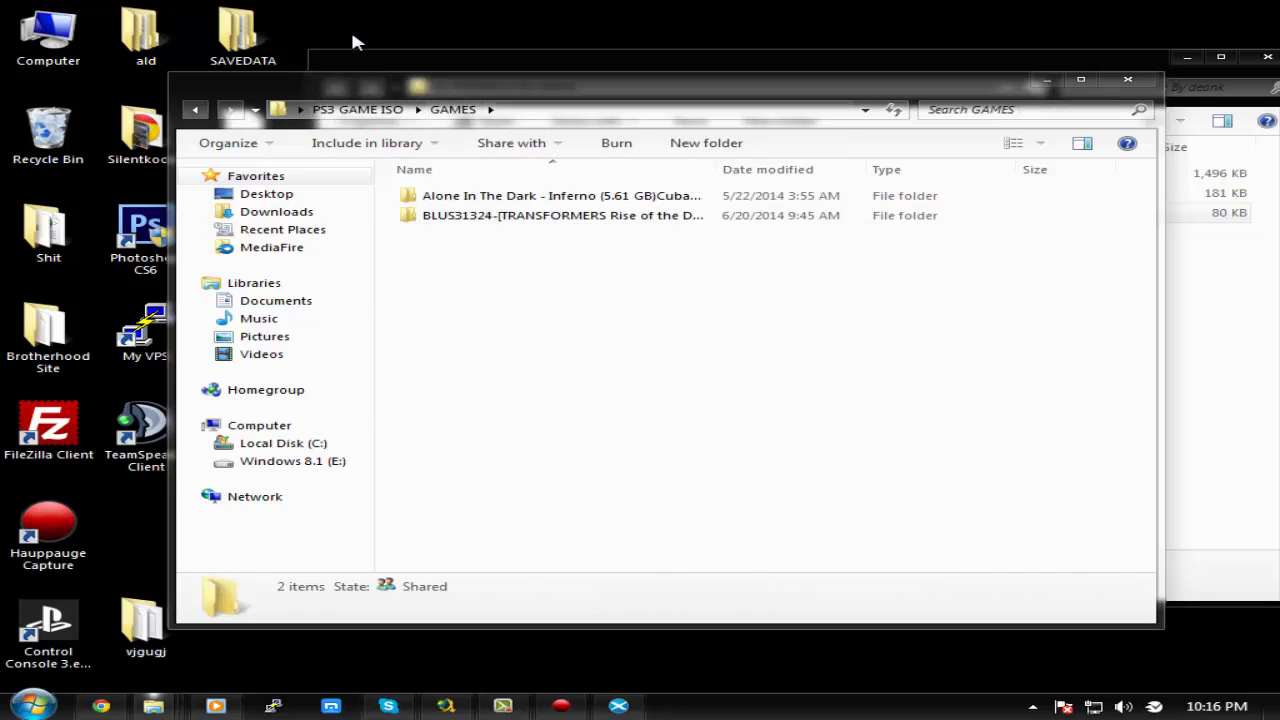
Check the contents of the PS3ISO folder, return to PS3 GAME ISO and put its window away.
left_click(355, 109)
double_click(495, 215)
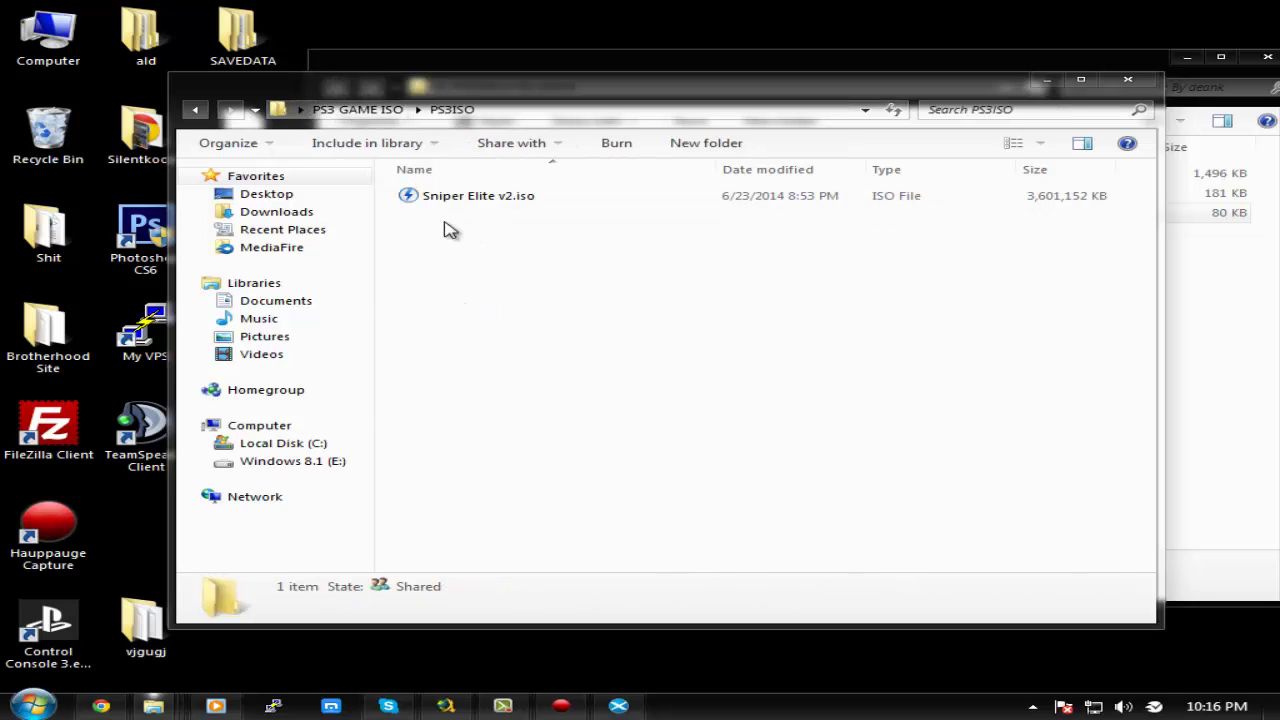
left_click(560, 196)
left_click(560, 220)
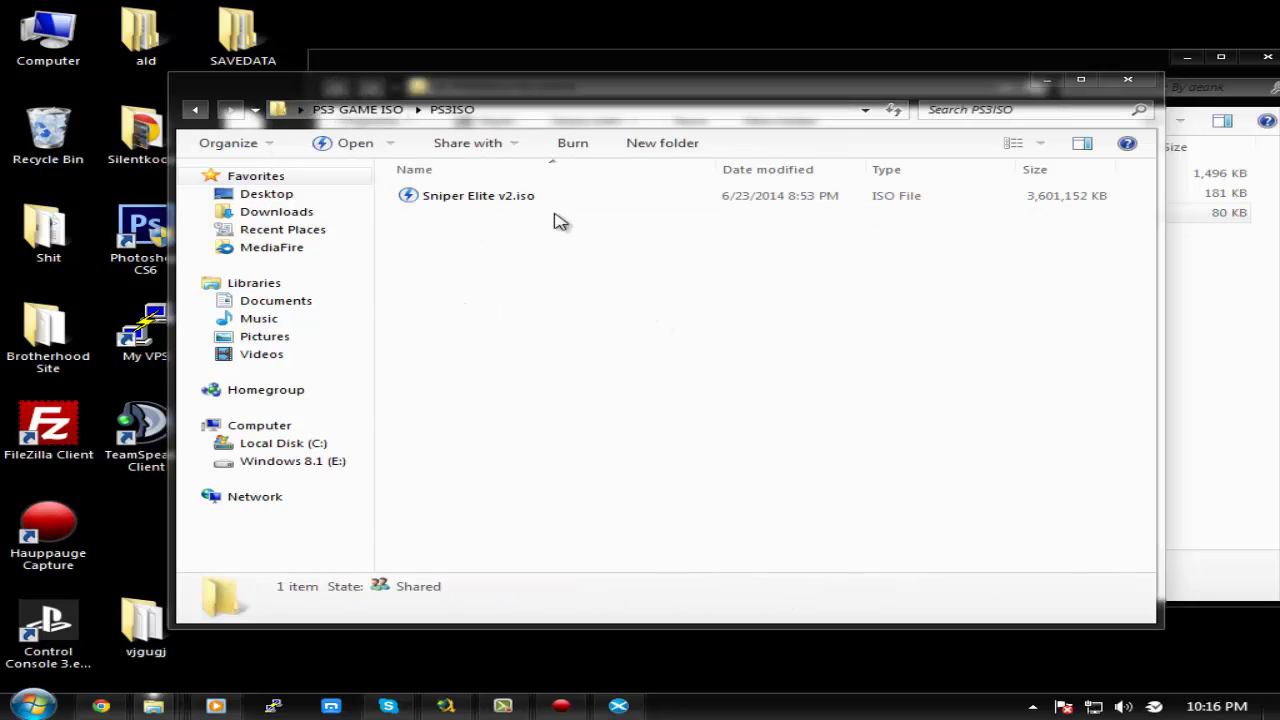
left_click(360, 109)
left_click(514, 314)
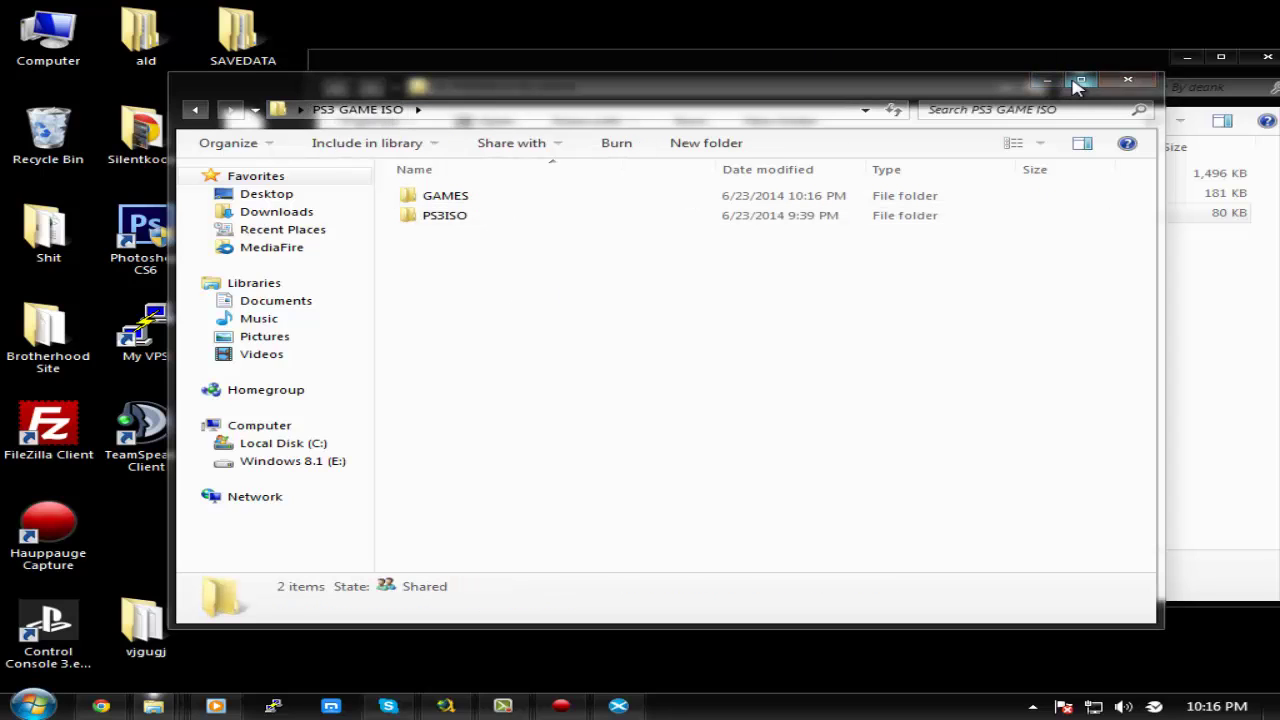
left_click_drag(461, 254, 628, 270)
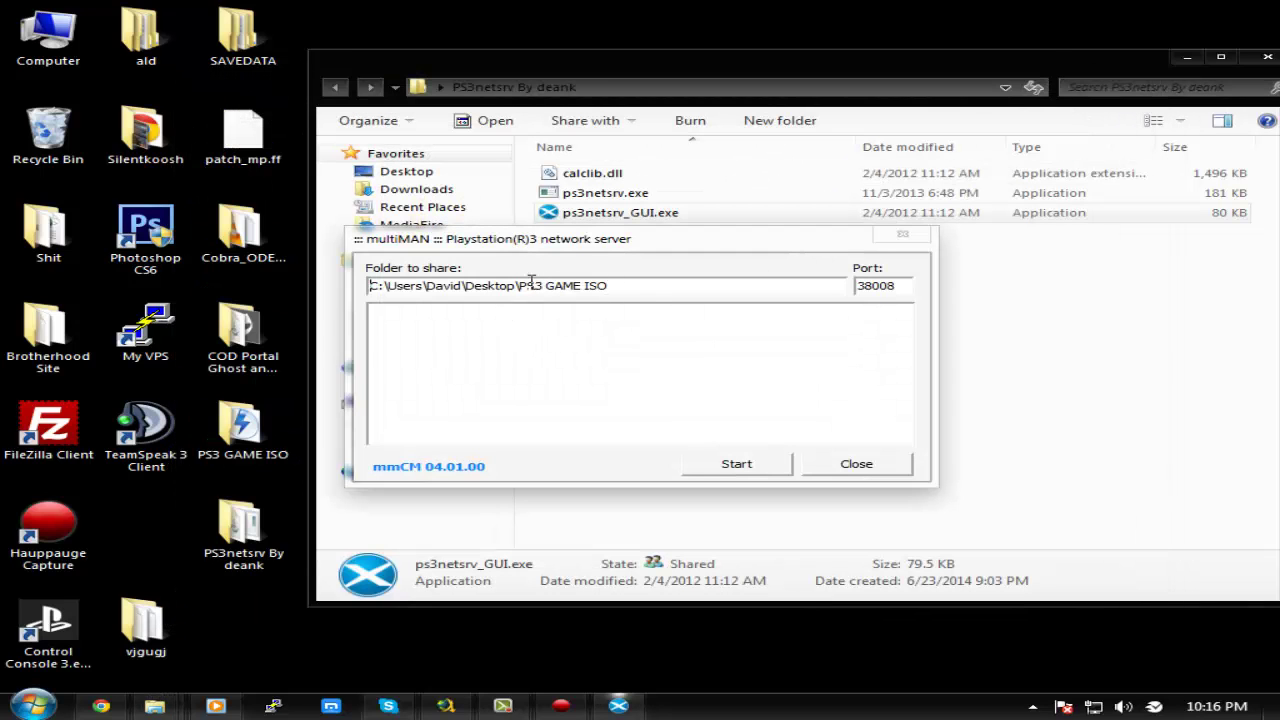
Start serving the PS3 GAME ISO folder on port 38008, and check the PS3 preview in Hauppauge Capture and the server log.
left_click(743, 466)
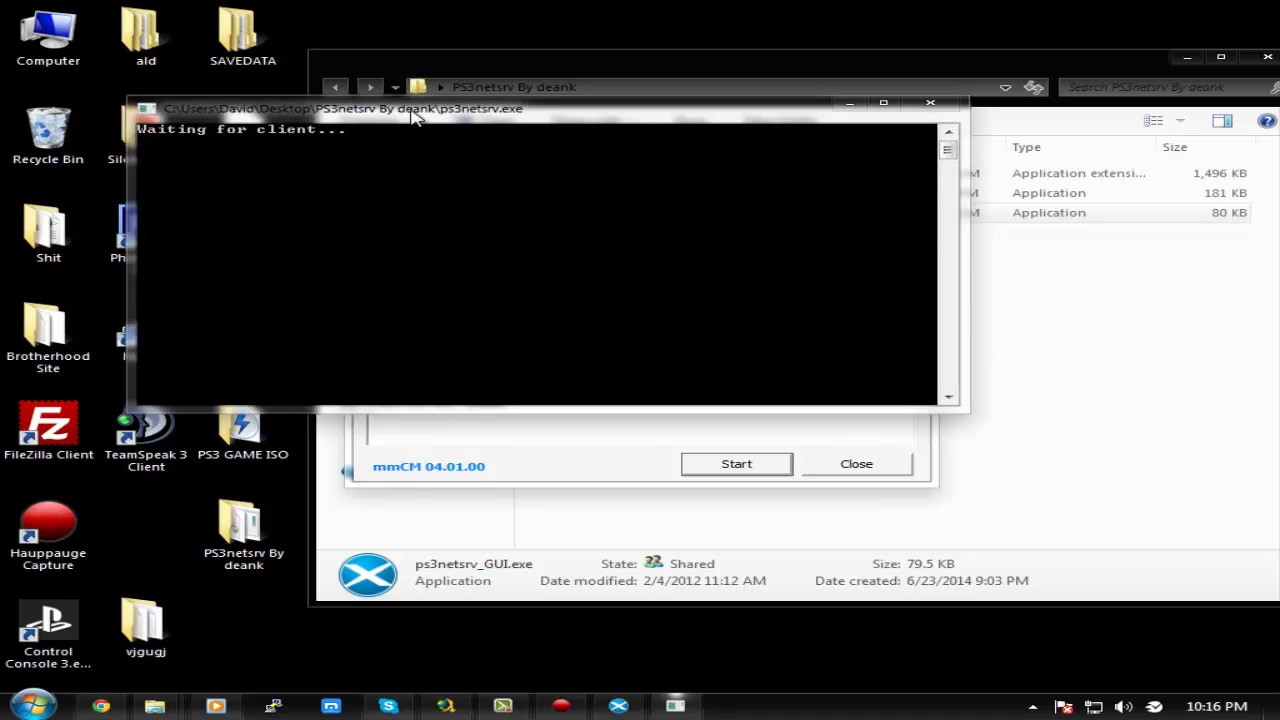
left_click_drag(440, 120, 428, 130)
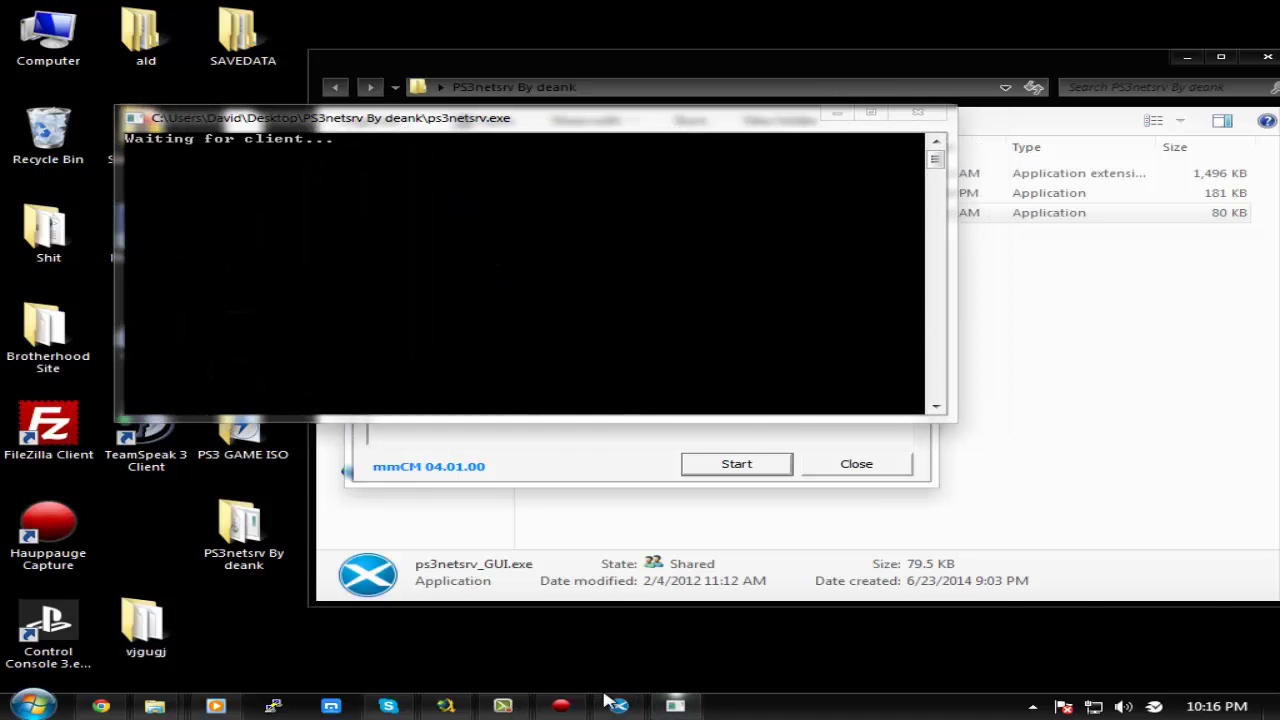
left_click(561, 706)
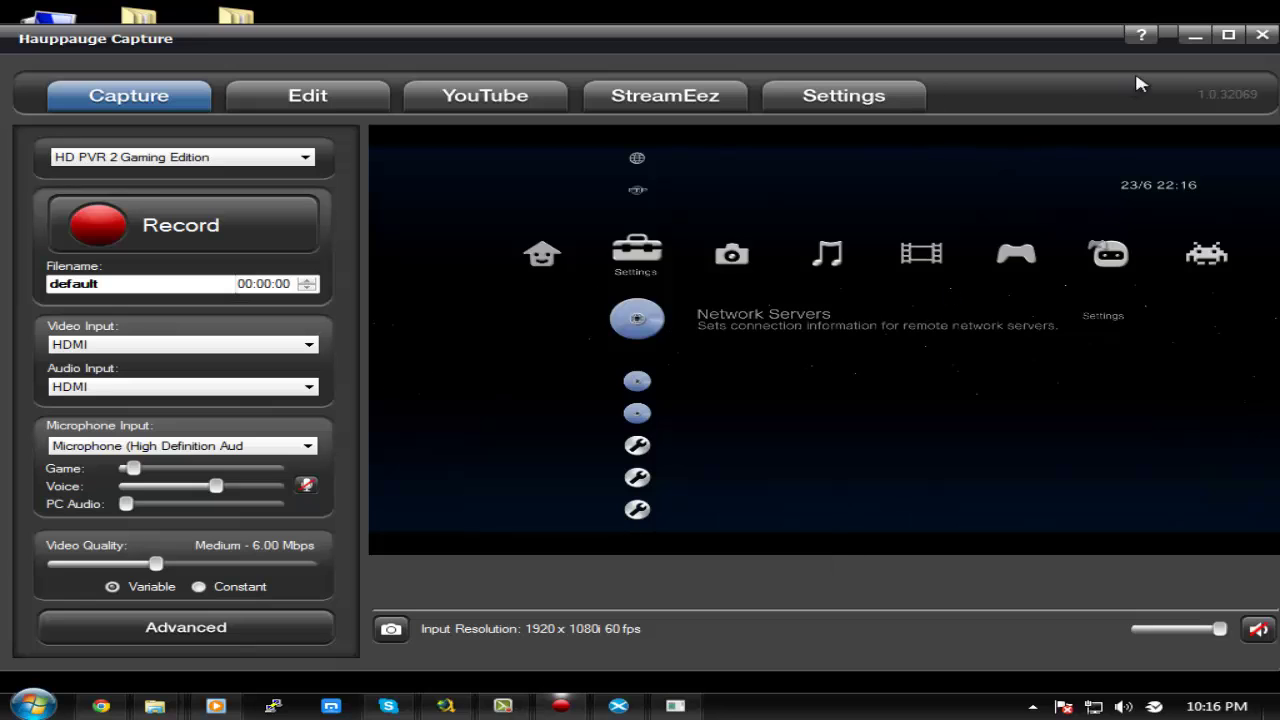
left_click(1195, 35)
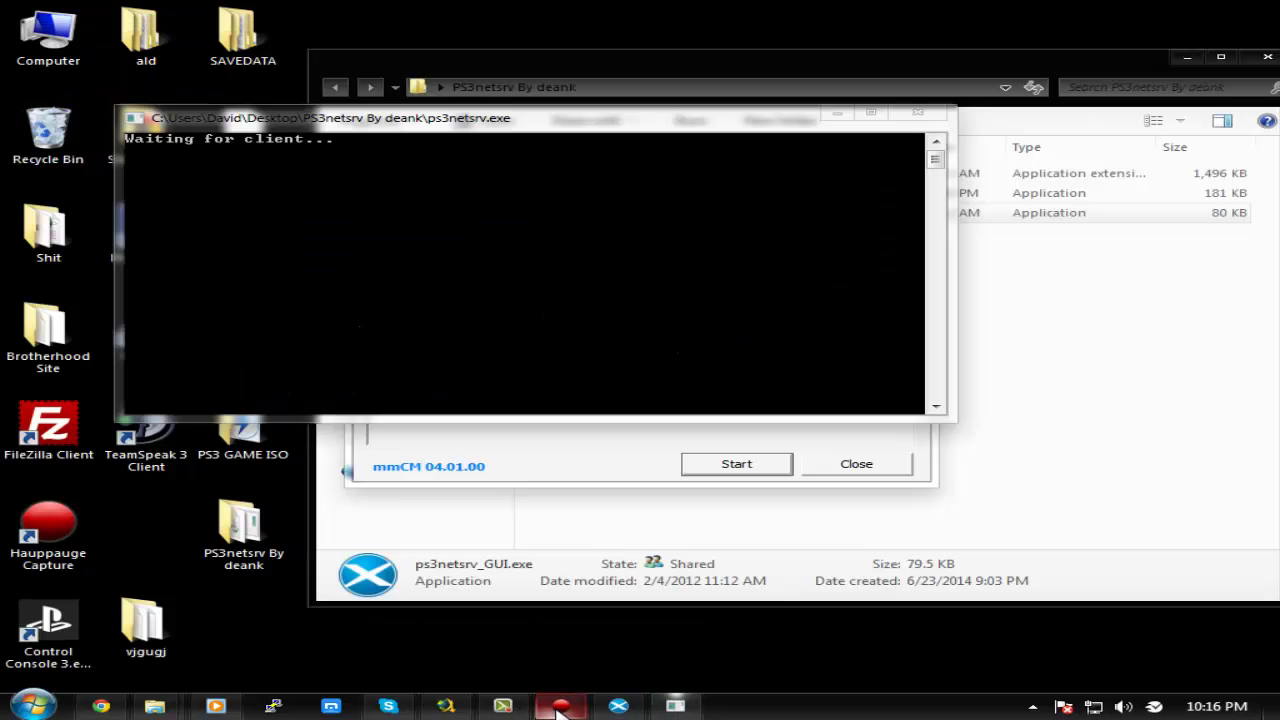
left_click(618, 706)
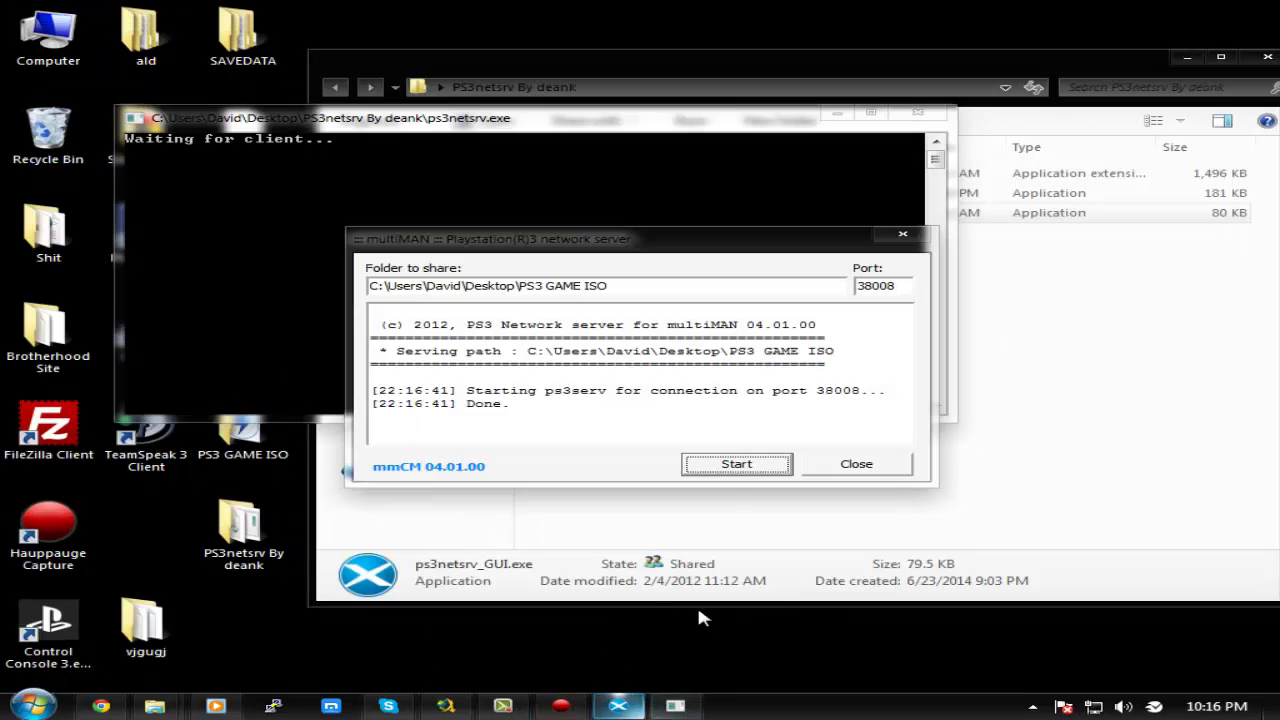
Switch to Hauppauge Capture and place the ps3netsrv console over its lower edge, keeping the PS3 preview in view.
left_click(561, 706)
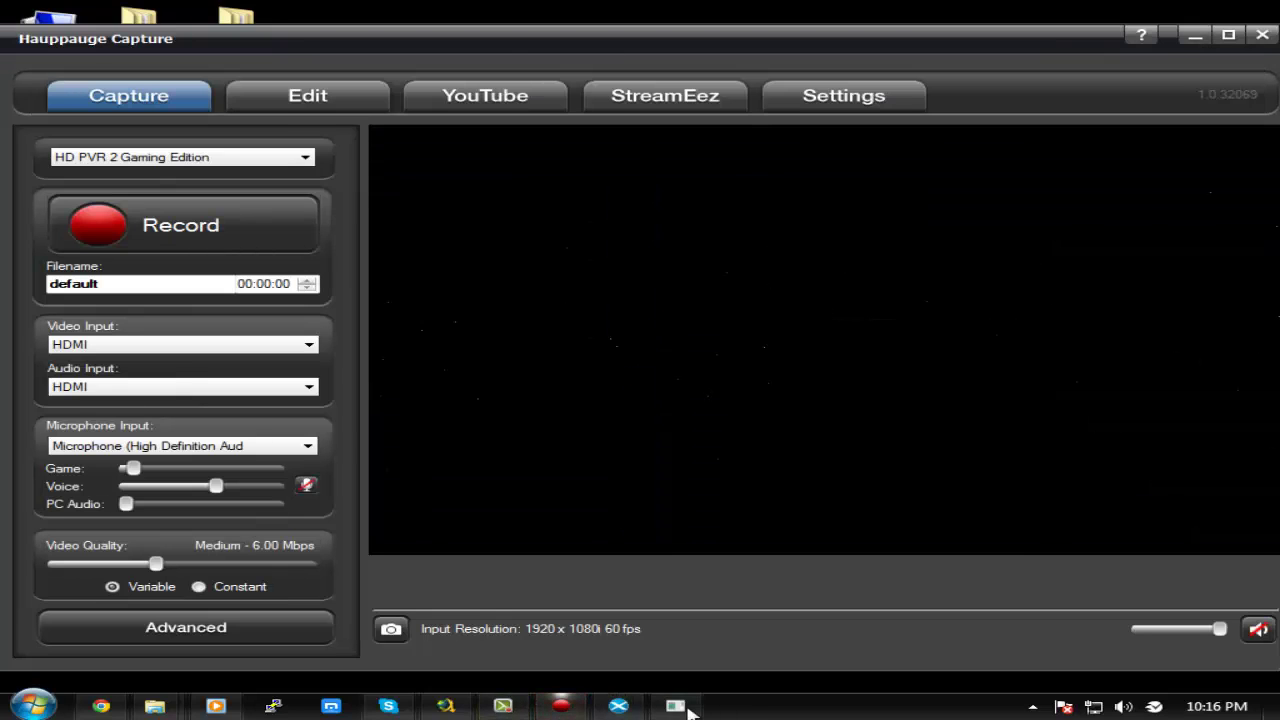
left_click(678, 706)
left_click_drag(489, 122, 397, 606)
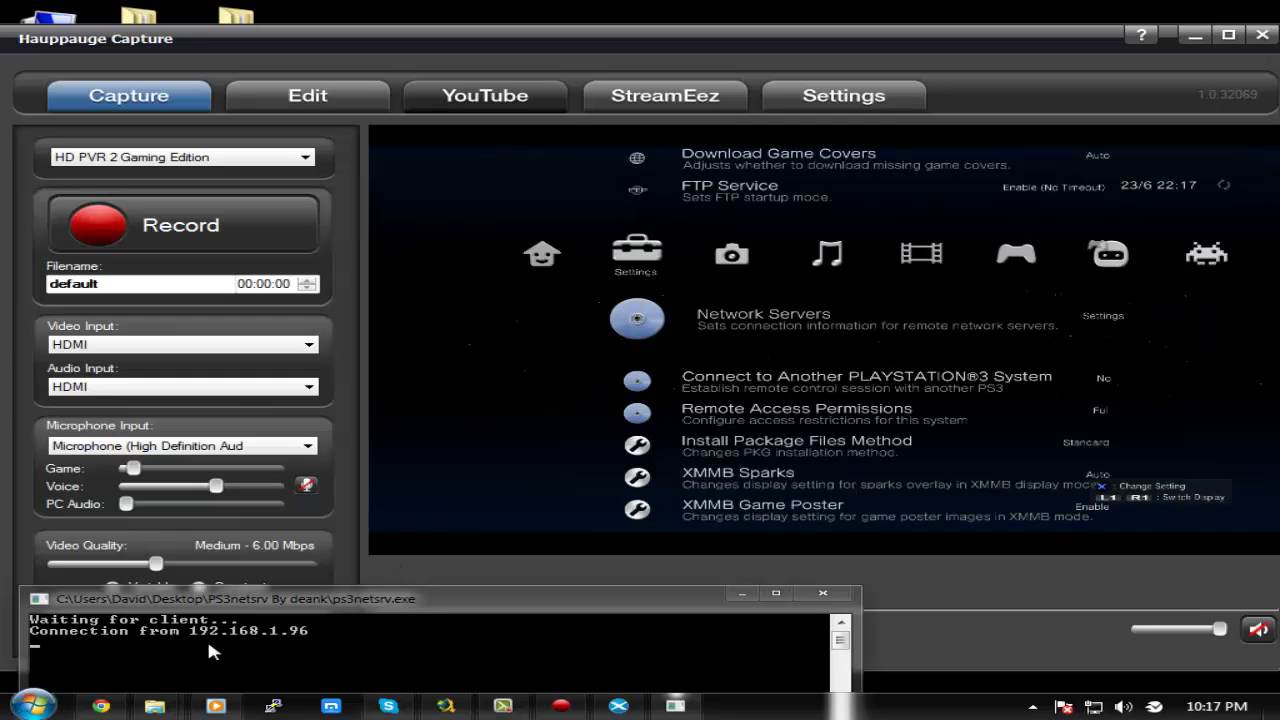
mouse_move(265, 605)
left_mouse_down()
mouse_move(275, 362)
mouse_move(235, 327)
mouse_move(435, 436)
mouse_move(270, 402)
mouse_move(273, 590)
left_mouse_up()
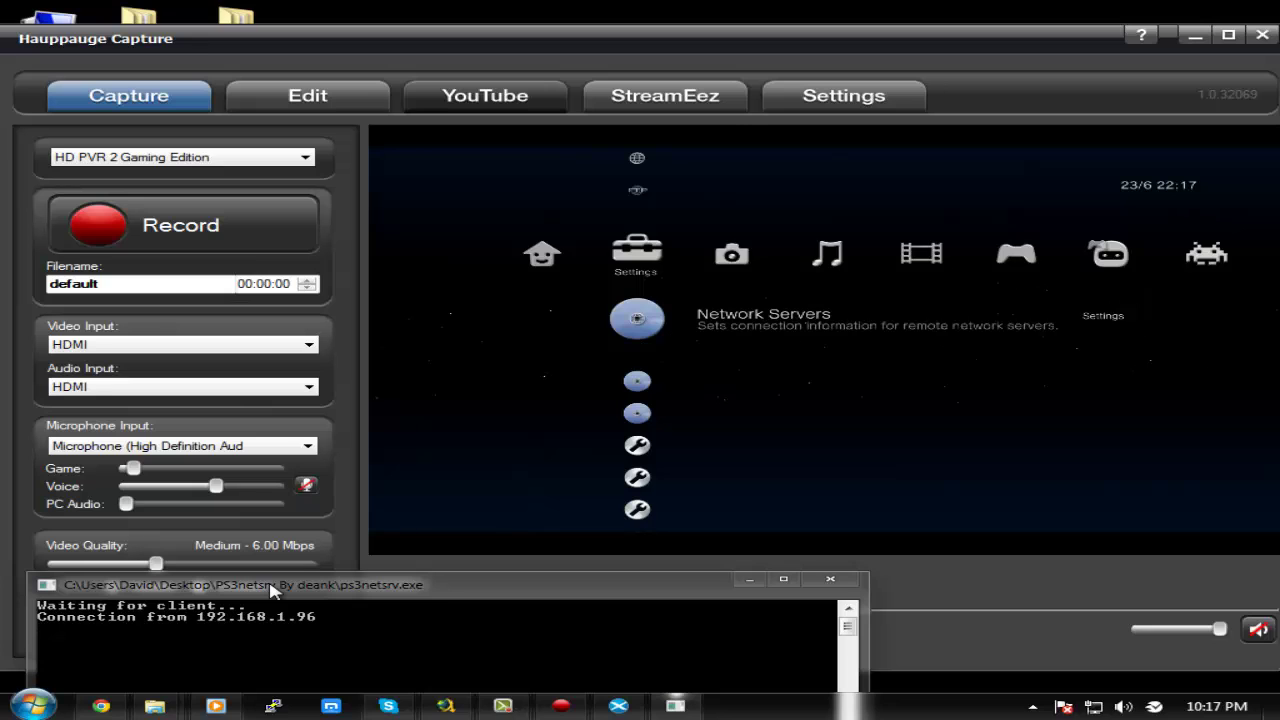